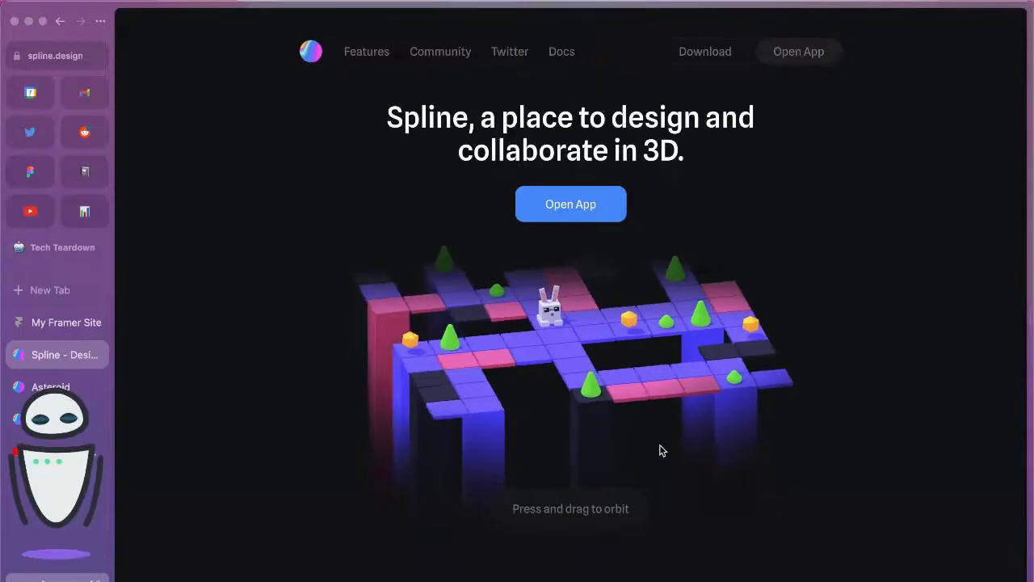
drag(659, 450, 296, 256)
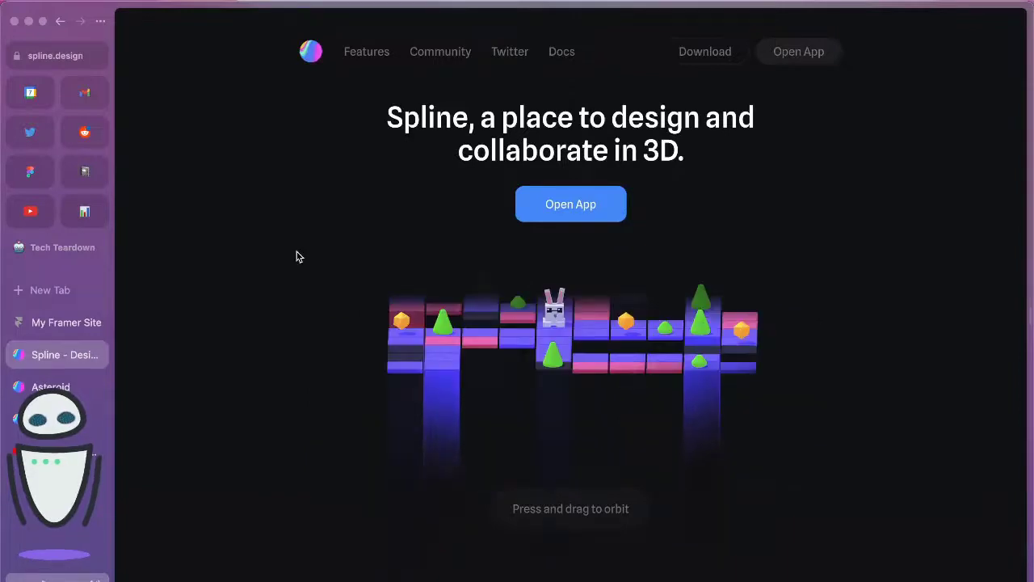
drag(297, 256, 541, 383)
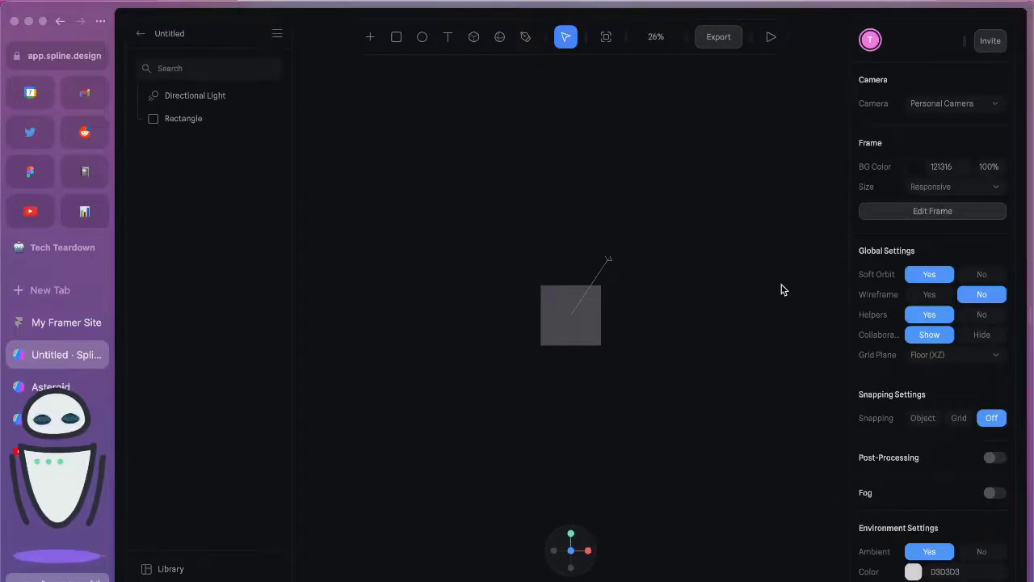
Place a 3D cube about 804 × 660 × 804 in front of the rectangle in the scene.
scroll(681, 288, up, 5)
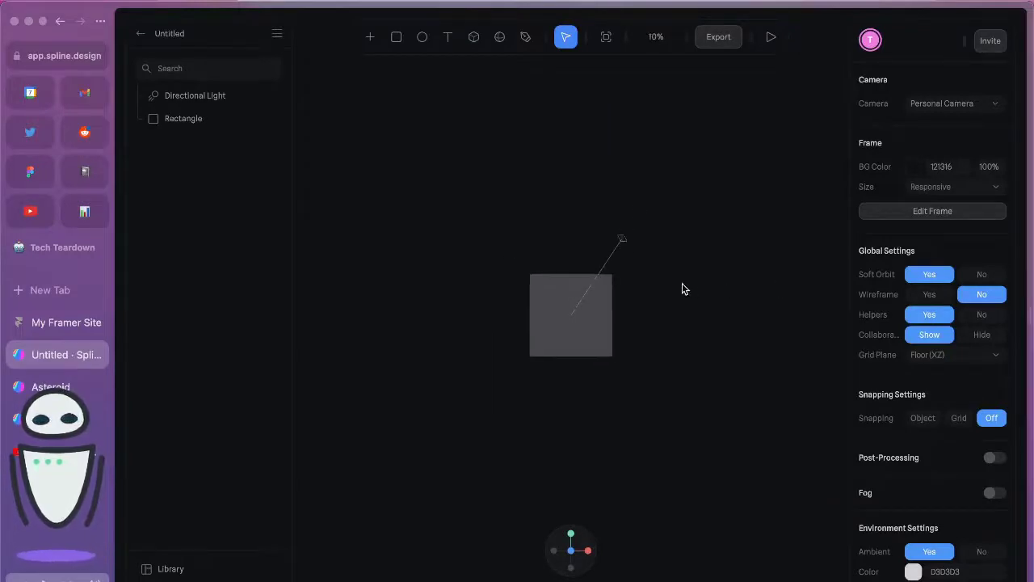
scroll(682, 284, down, 2)
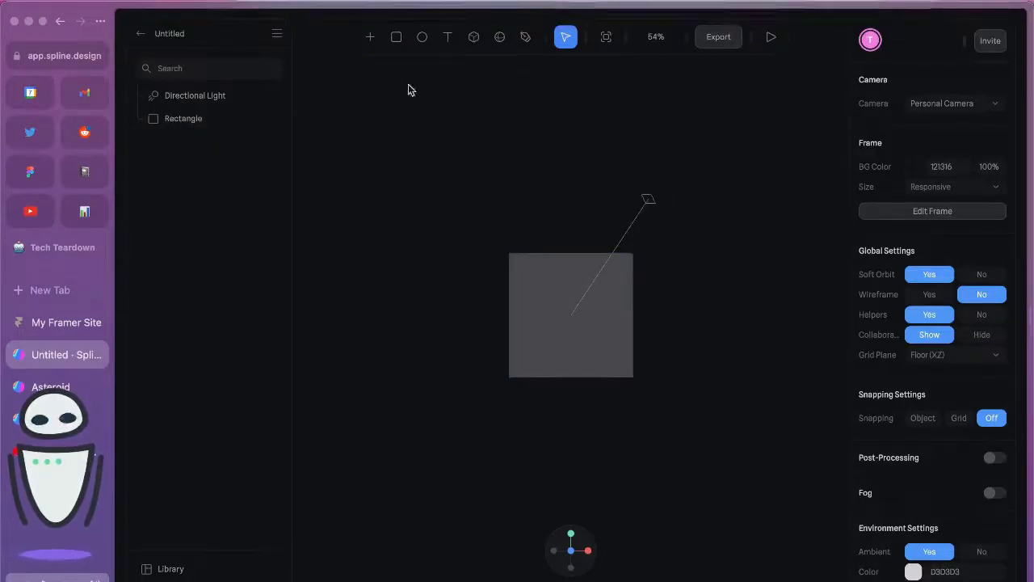
click(473, 36)
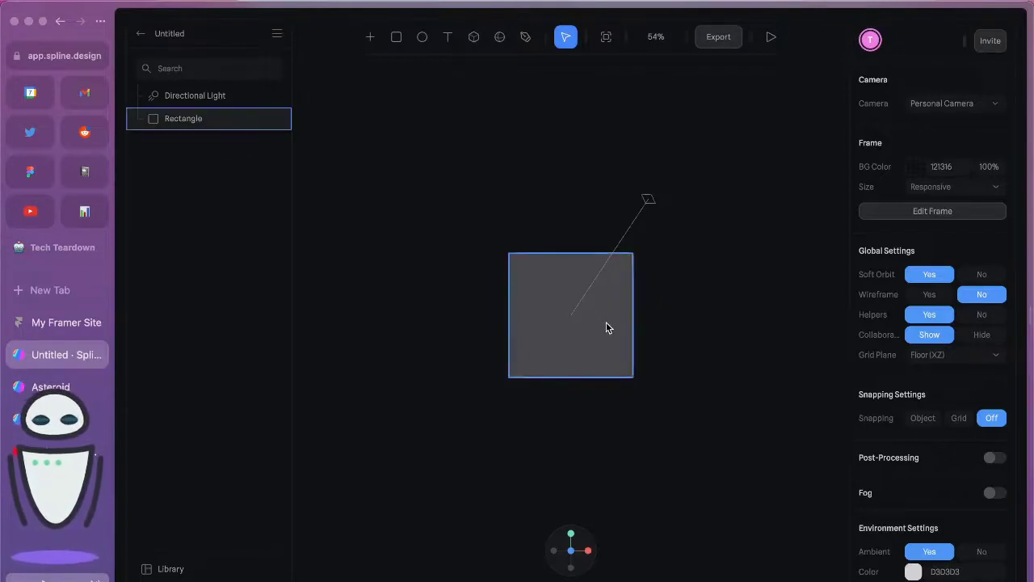
click(499, 37)
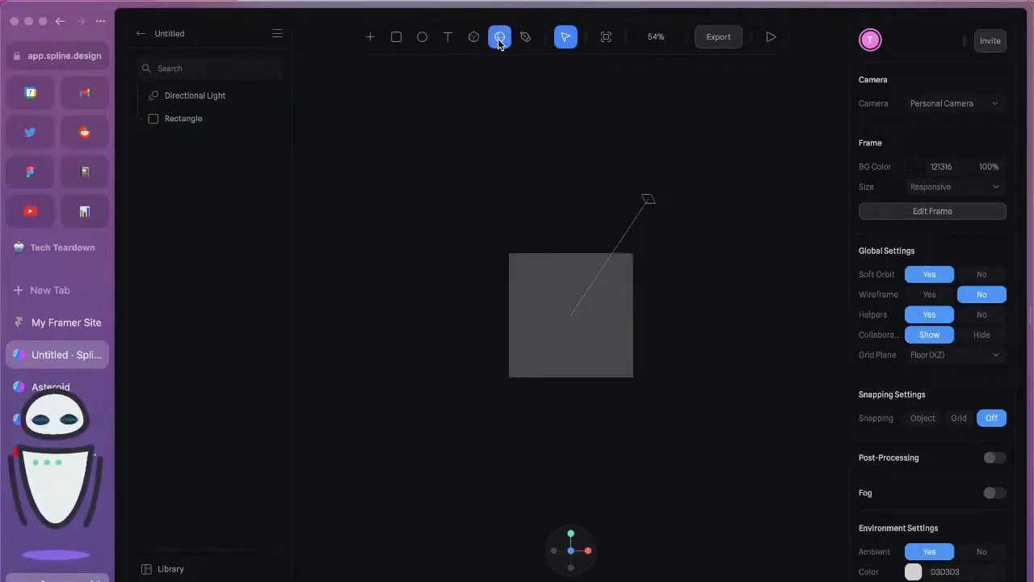
click(474, 38)
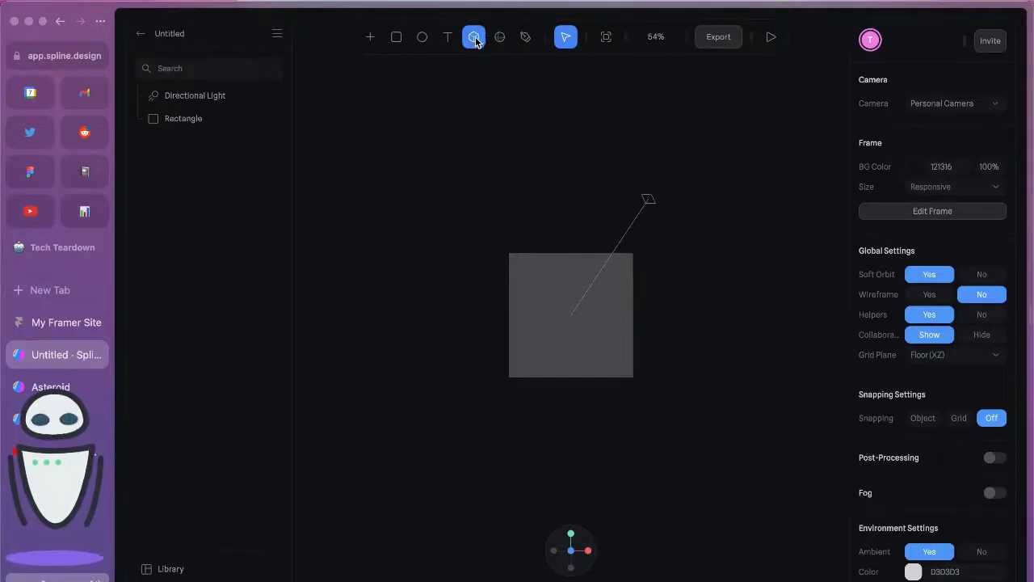
click(466, 222)
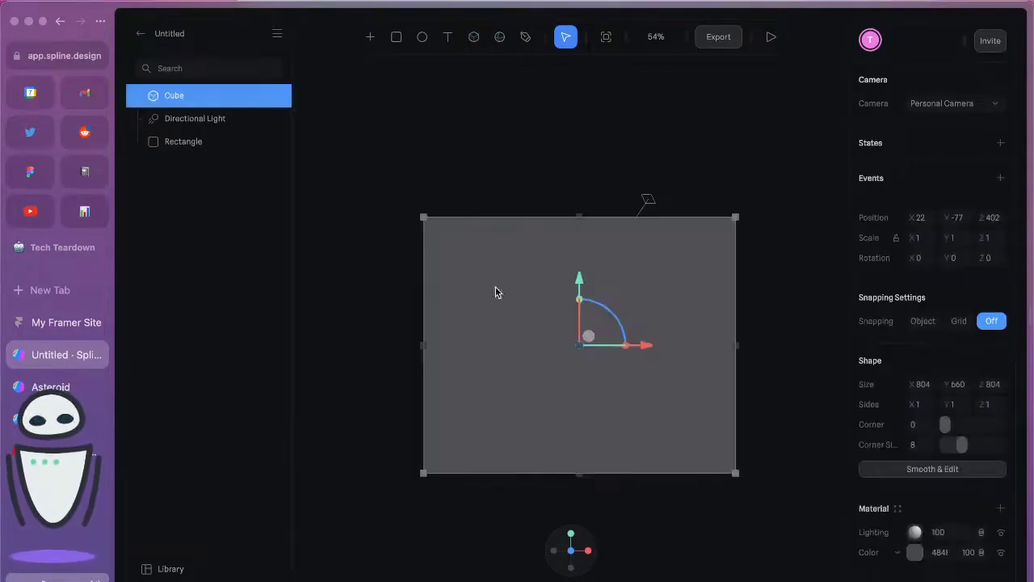
Shrink the cube to about 726 × 525 × 726 and reposition it at about X 12, Y 247, Z 139.
mouse_move(802, 282)
alt+mouse_down()
mouse_move(754, 320)
mouse_move(811, 296)
alt+mouse_up()
right_drag(812, 301, 705, 393)
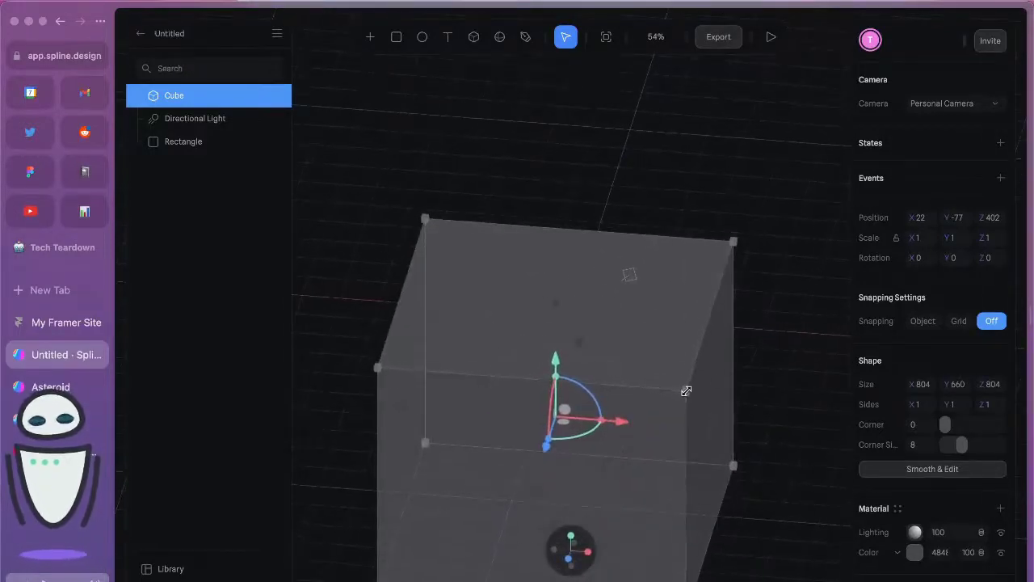
drag(686, 391, 660, 419)
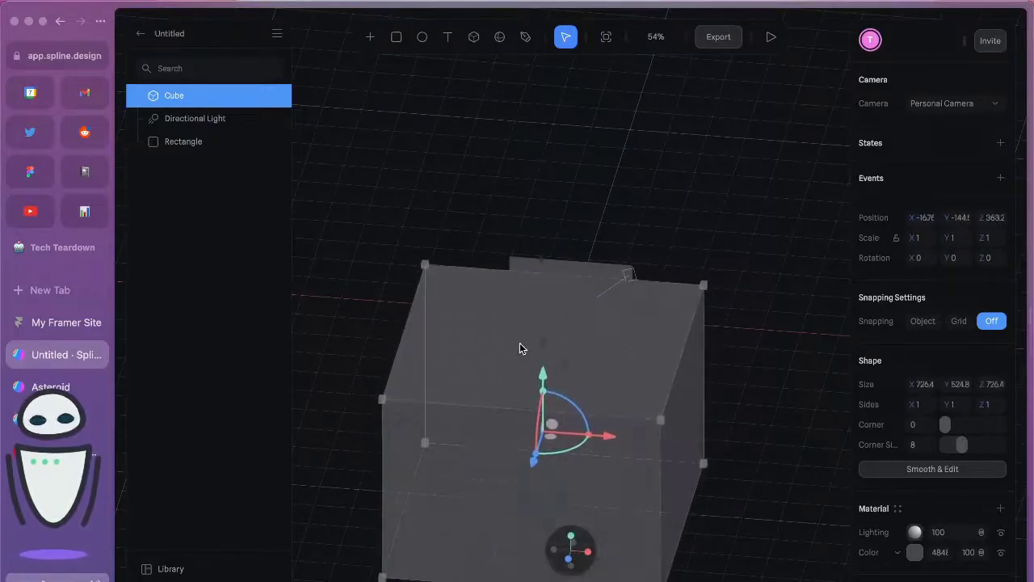
drag(520, 348, 544, 176)
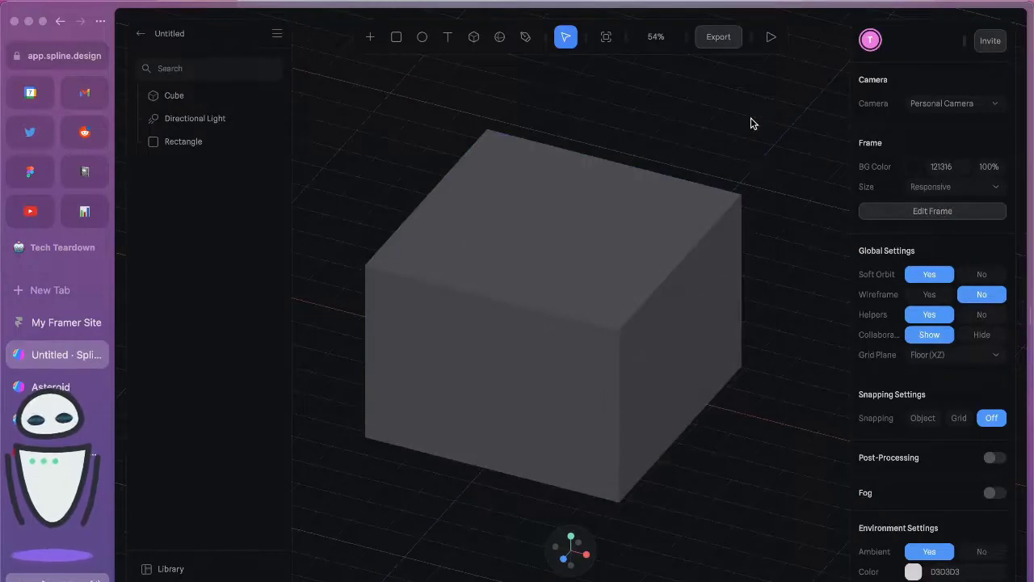
drag(750, 125, 728, 114)
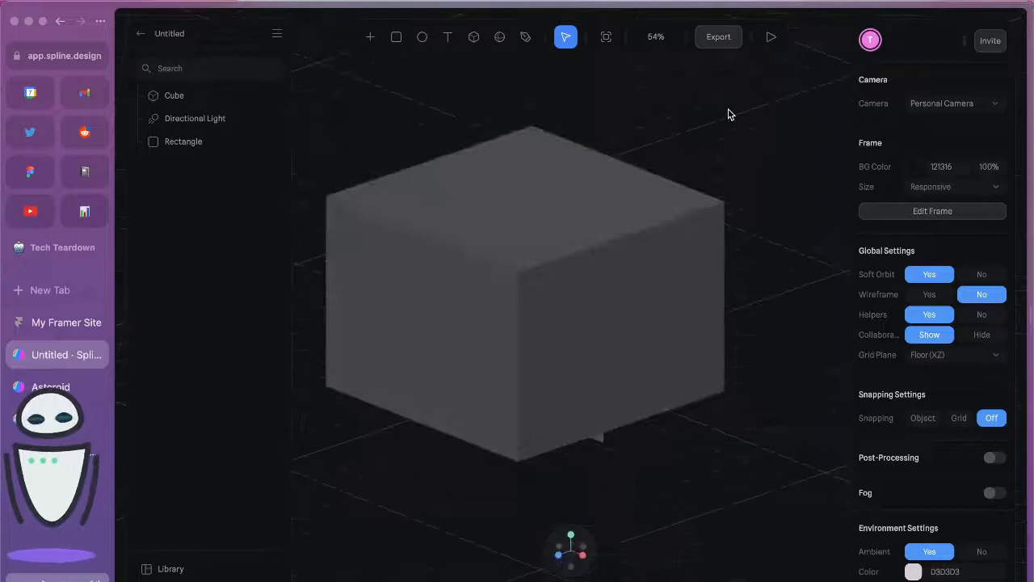
Convert the cube into an editable mesh with Smooth & Edit and set its subdivision modifier level to 0.
click(719, 212)
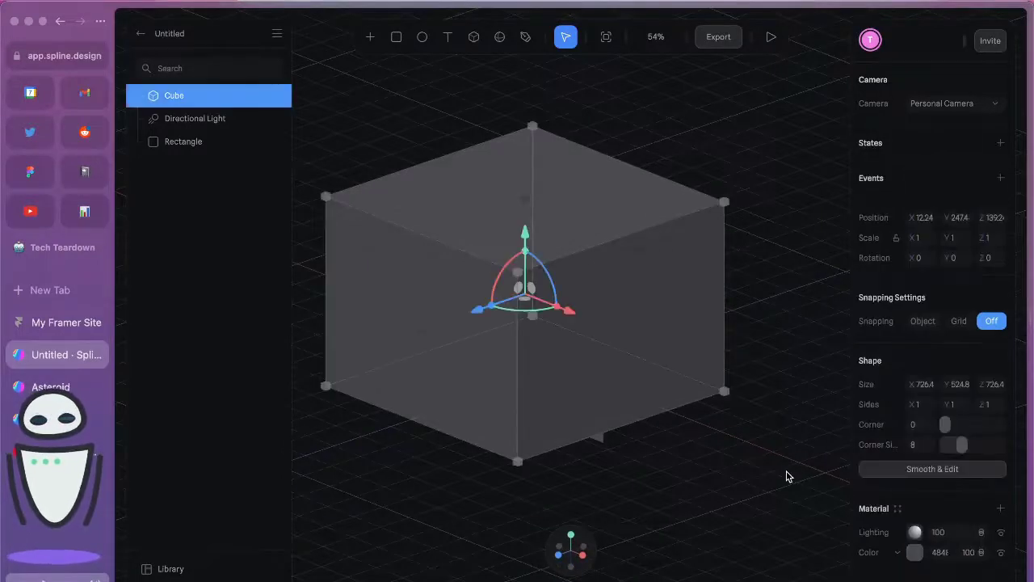
click(919, 470)
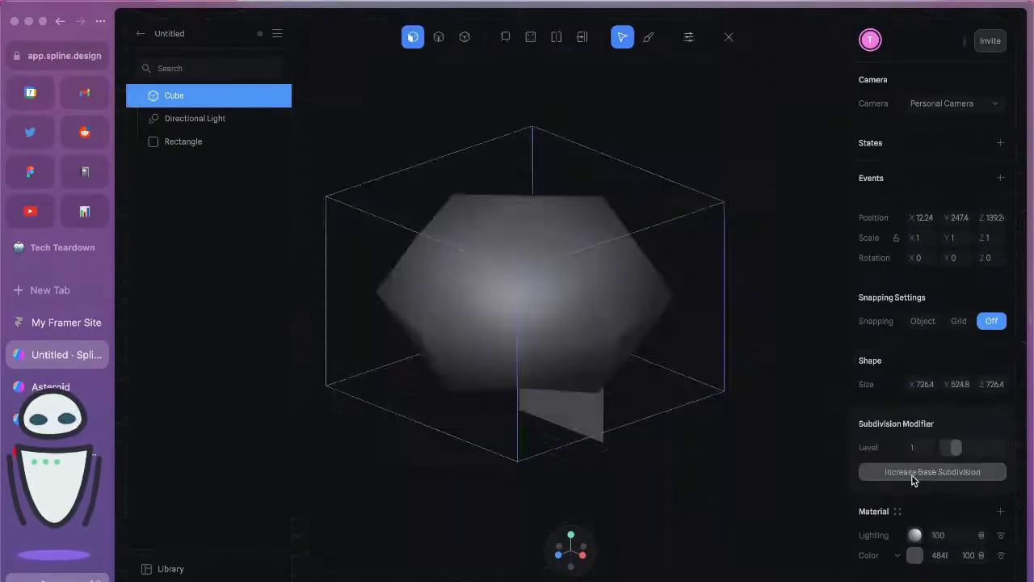
drag(941, 459, 897, 457)
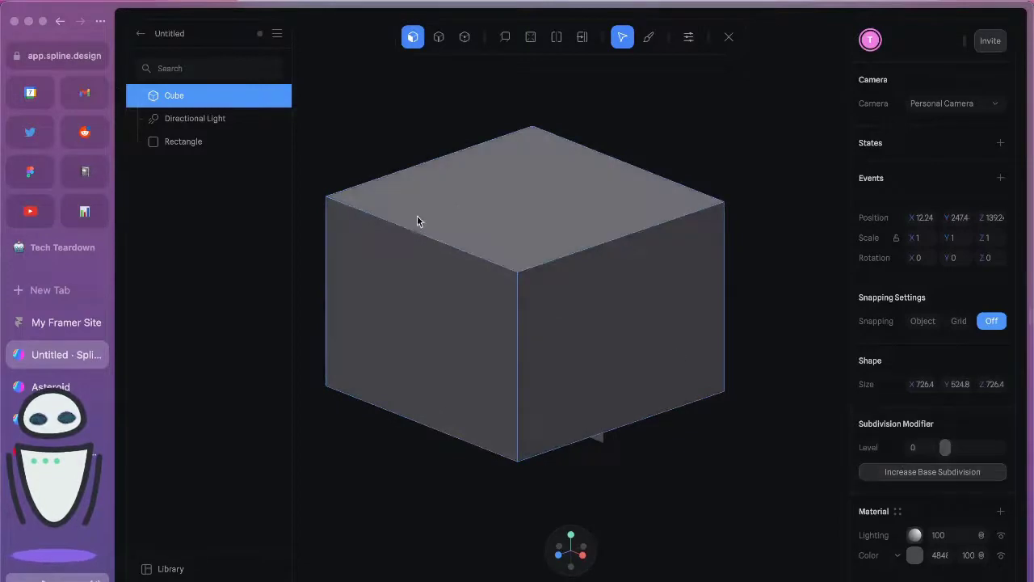
Add loop cuts to the cube that divide its top into a 4 × 4 grid, plus two horizontal cuts around the sides.
click(528, 36)
click(556, 36)
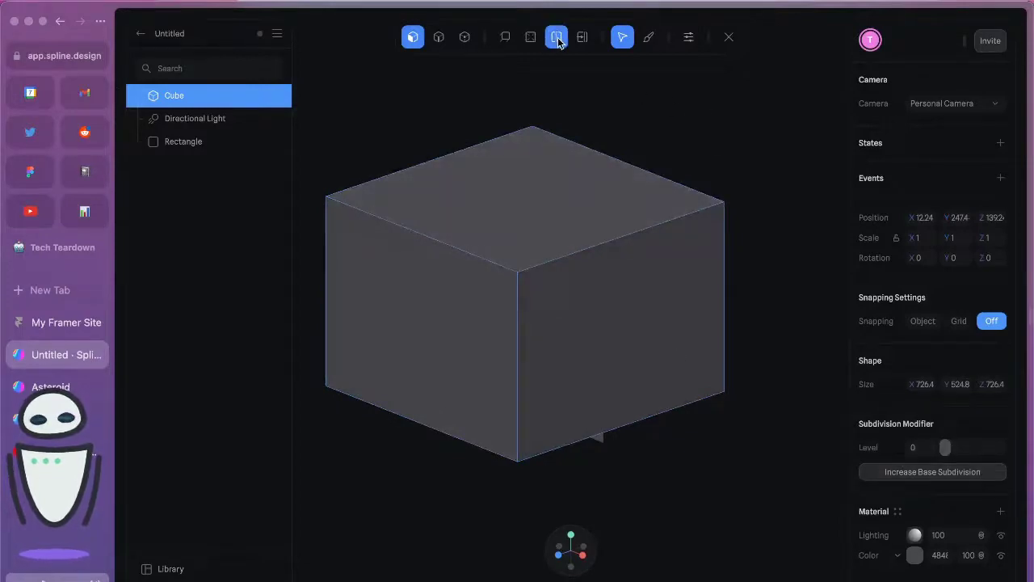
click(546, 260)
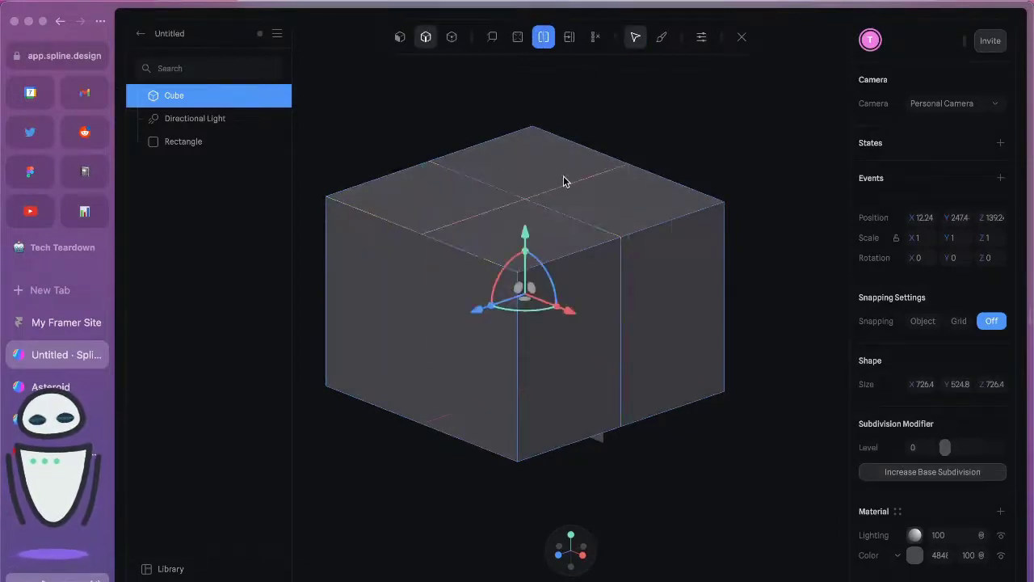
click(497, 208)
click(469, 197)
click(550, 168)
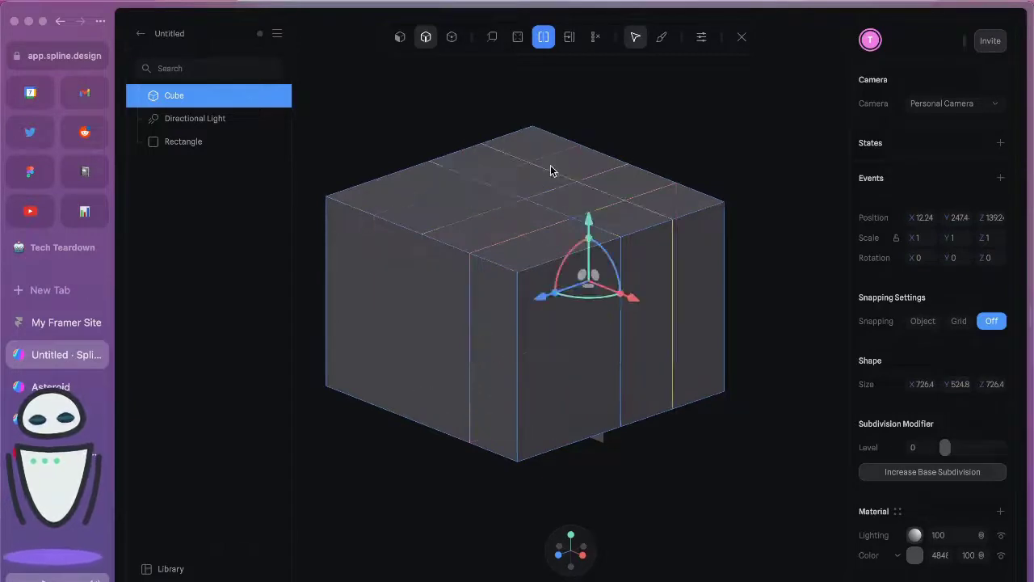
click(459, 233)
click(425, 197)
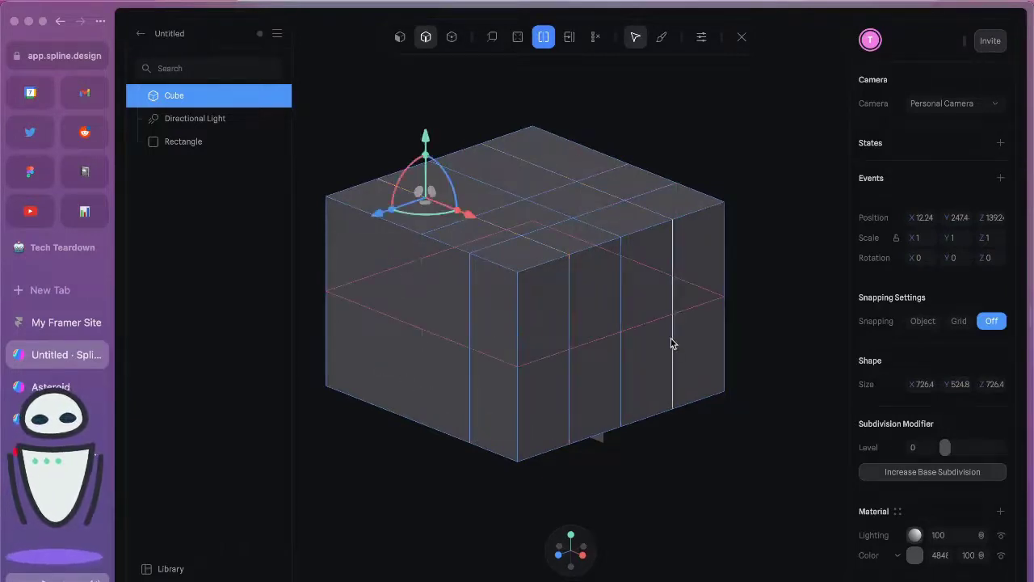
click(671, 345)
click(667, 377)
click(620, 285)
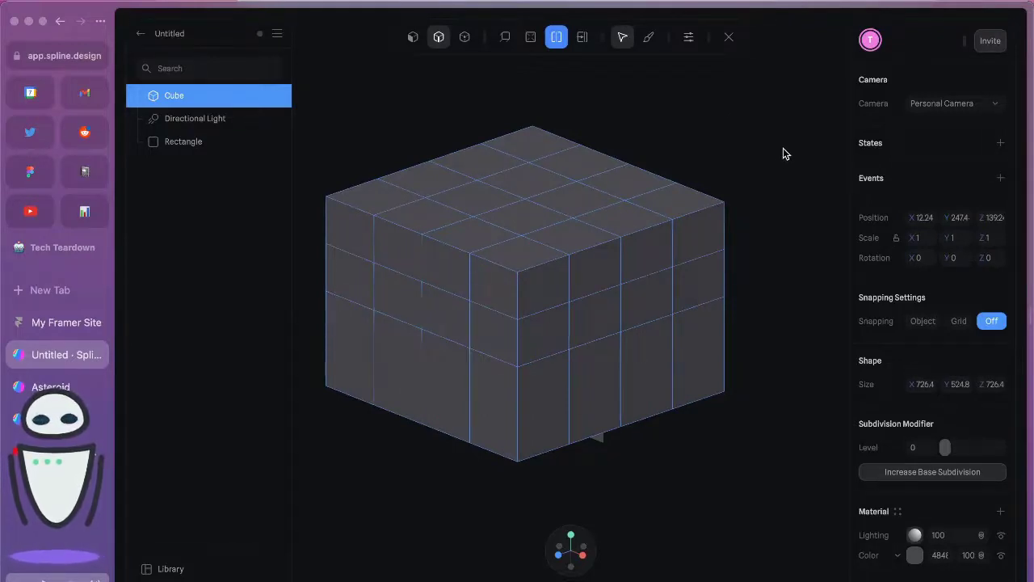
Sculpt the cube's top face and the side faces around its front corner with the second and third sculpt brushes.
click(646, 38)
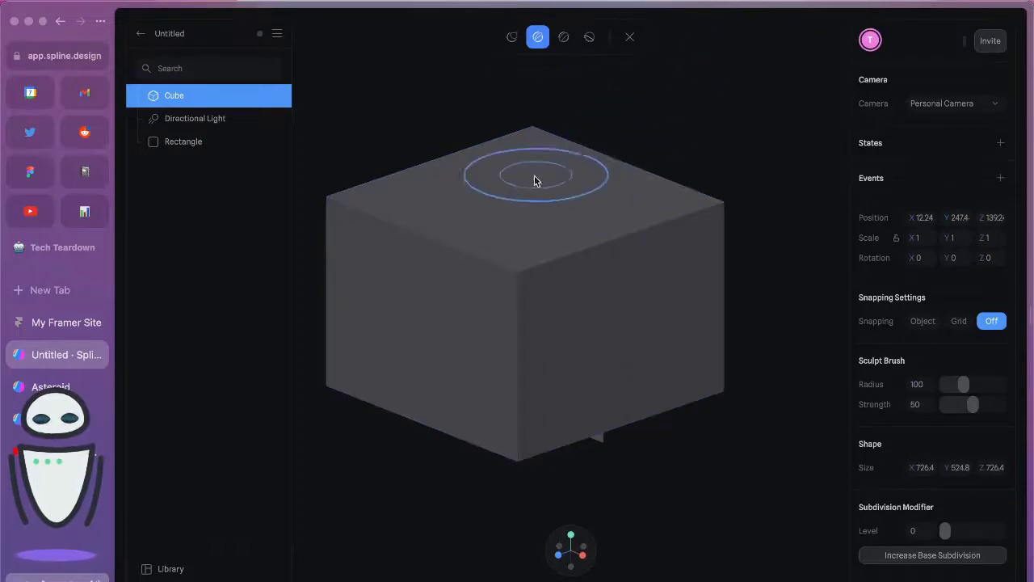
drag(529, 191, 528, 204)
drag(576, 271, 468, 263)
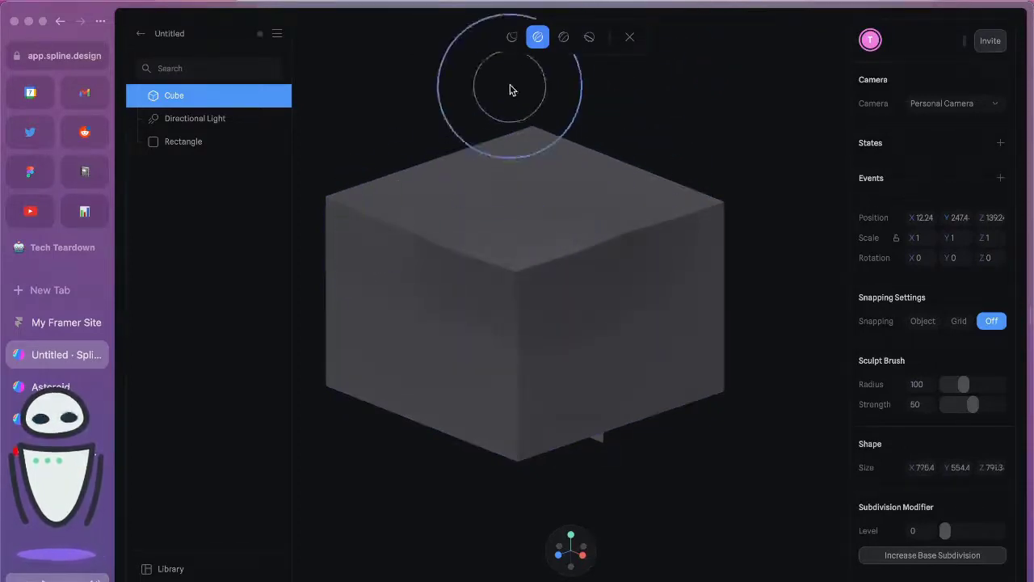
click(563, 37)
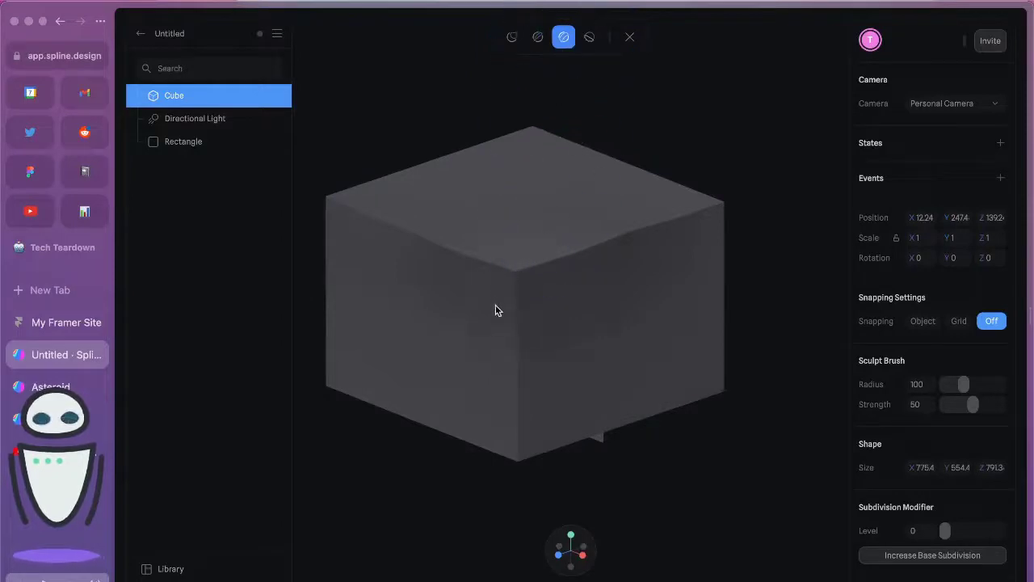
mouse_move(495, 305)
mouse_down()
mouse_move(475, 332)
mouse_move(511, 270)
mouse_move(474, 247)
mouse_up()
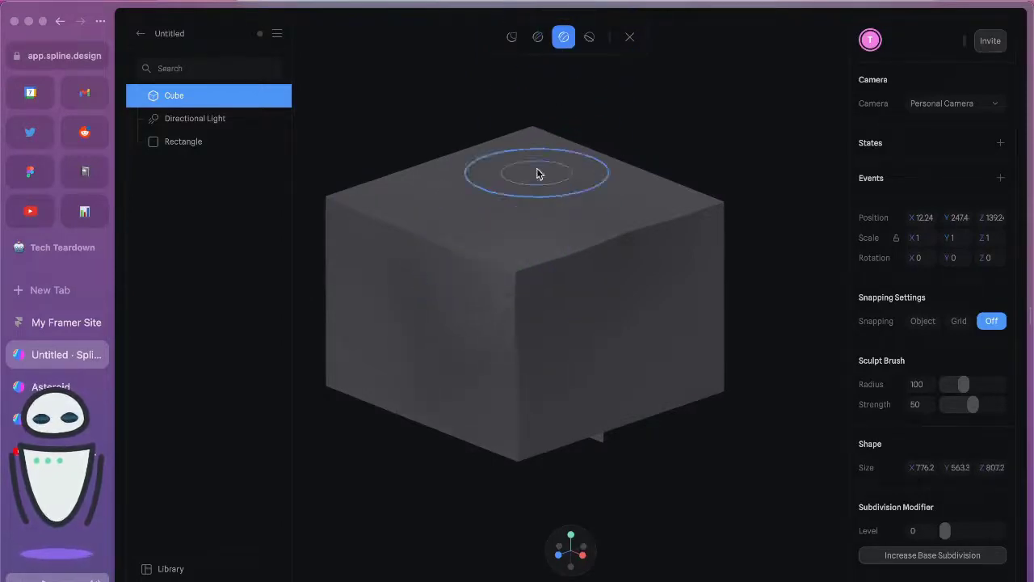
mouse_move(539, 173)
mouse_down()
mouse_move(536, 199)
mouse_move(542, 191)
mouse_up()
Wear down the cube's upper front edge and corner with the fourth sculpt brush, and leave sculpt mode.
click(589, 37)
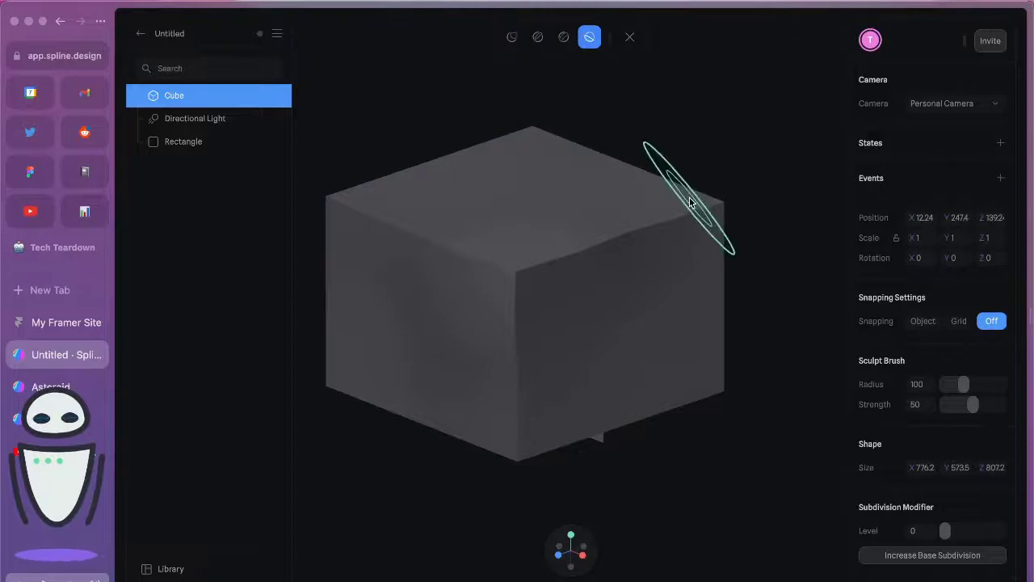
drag(689, 202, 520, 294)
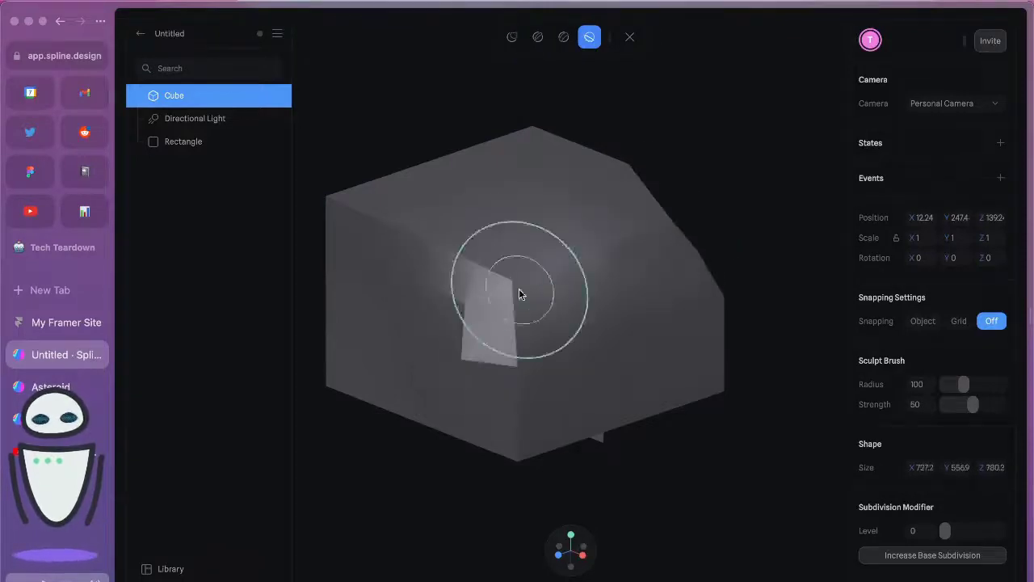
click(305, 176)
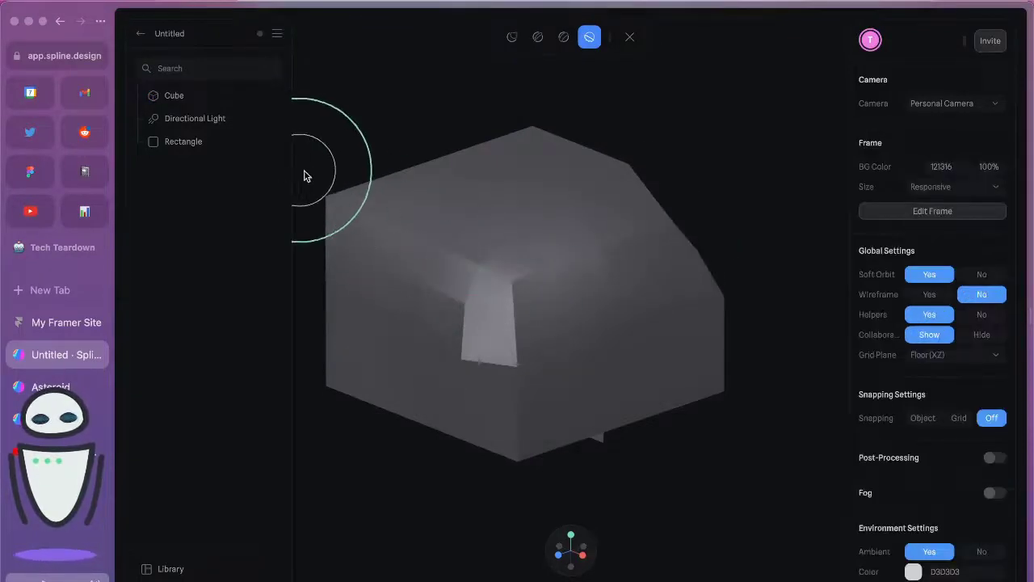
alt+drag(441, 248, 558, 213)
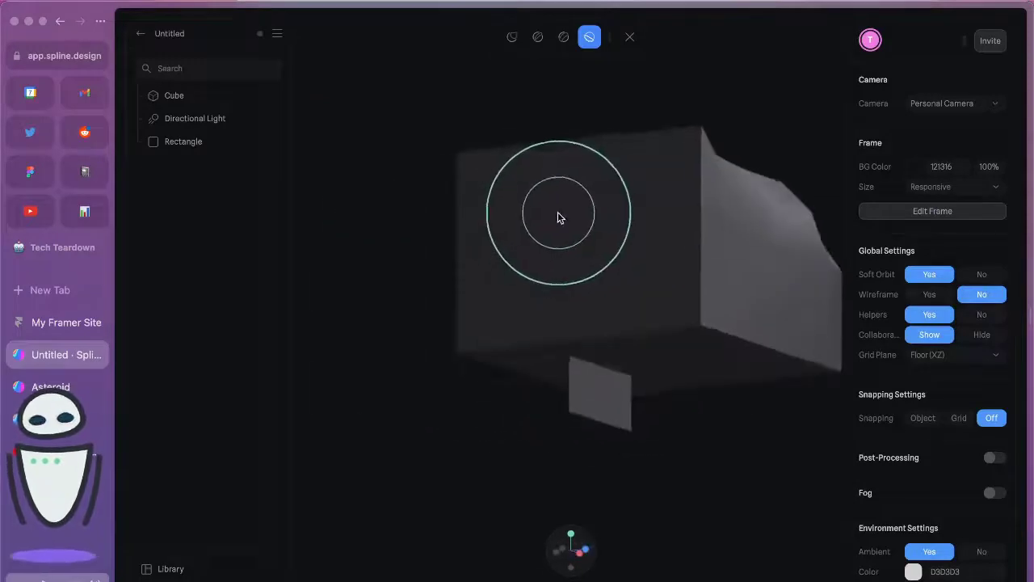
mouse_move(558, 217)
right_down()
mouse_move(552, 237)
mouse_move(619, 282)
mouse_move(610, 272)
right_up()
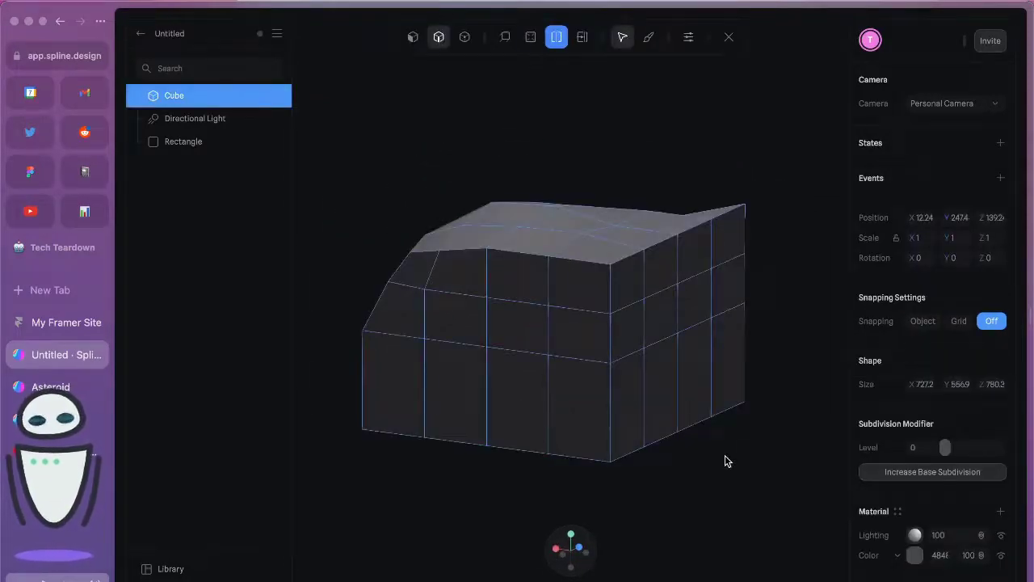
Increase the sculpted cube's base subdivision twice to get a denser mesh.
right_drag(725, 461, 845, 472)
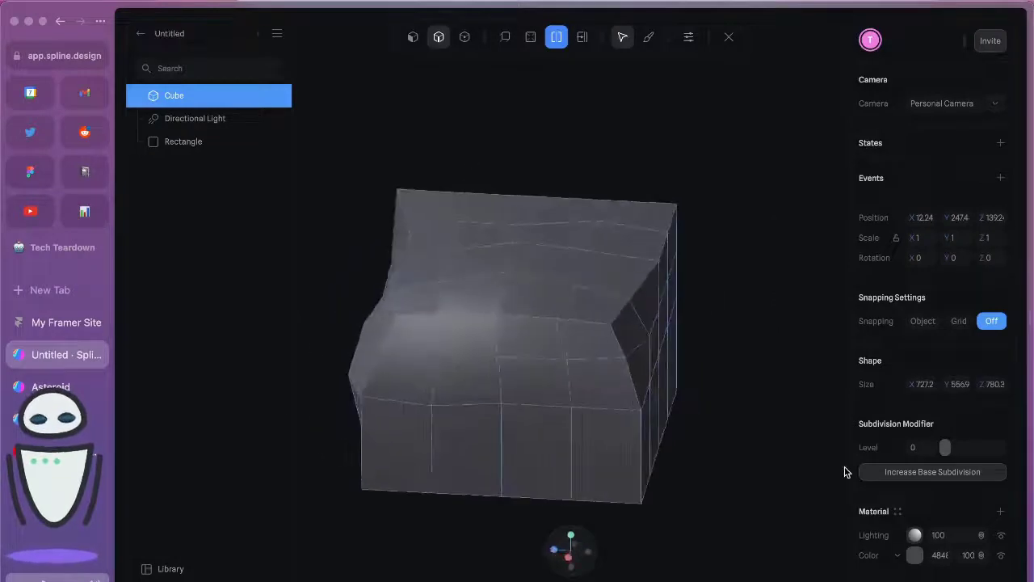
click(914, 473)
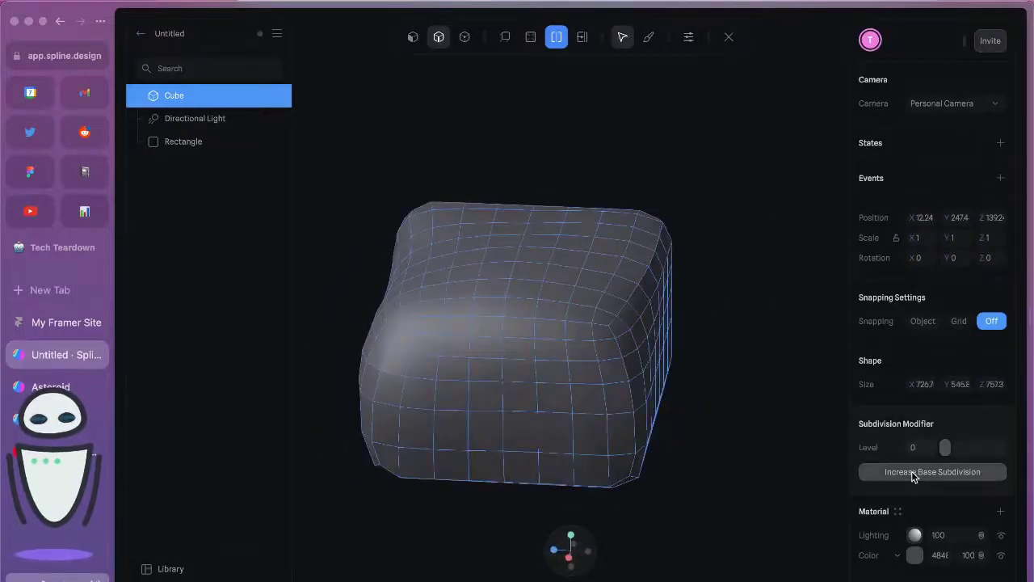
click(912, 474)
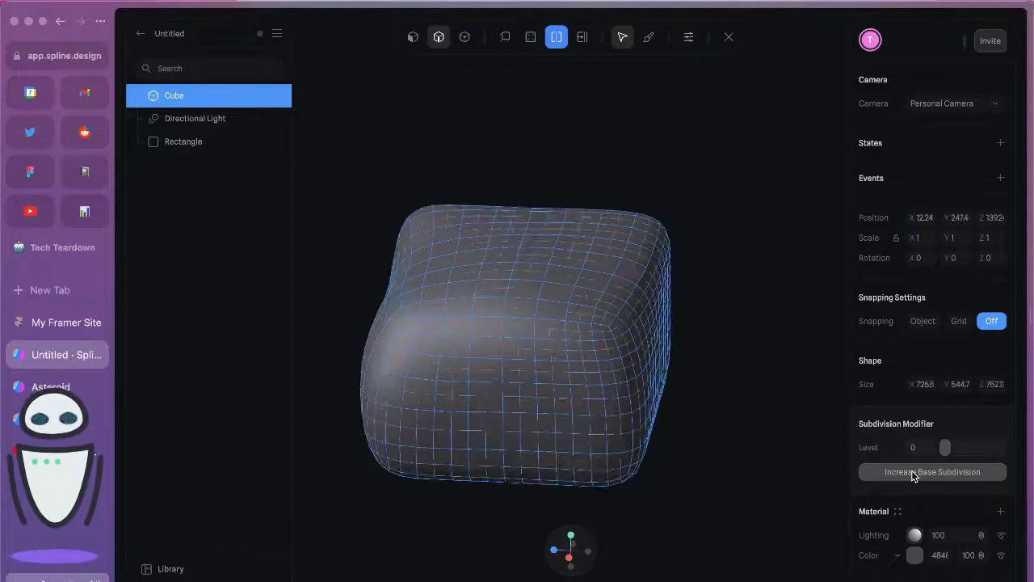
Sculpt dents into the subdivided cube's top surface and both ends of its front side with the first sculpt brush.
click(647, 35)
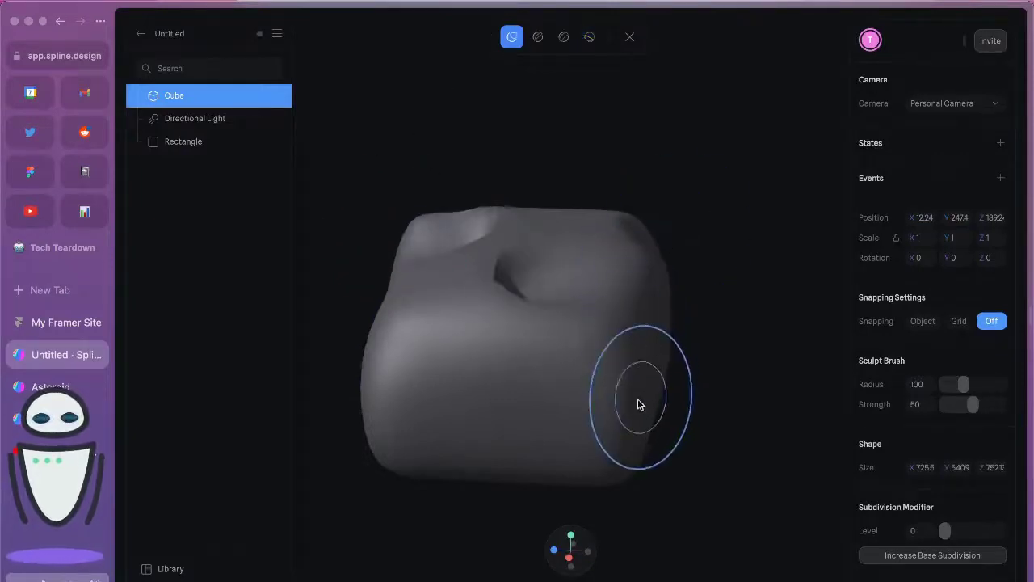
drag(638, 404, 589, 355)
click(385, 410)
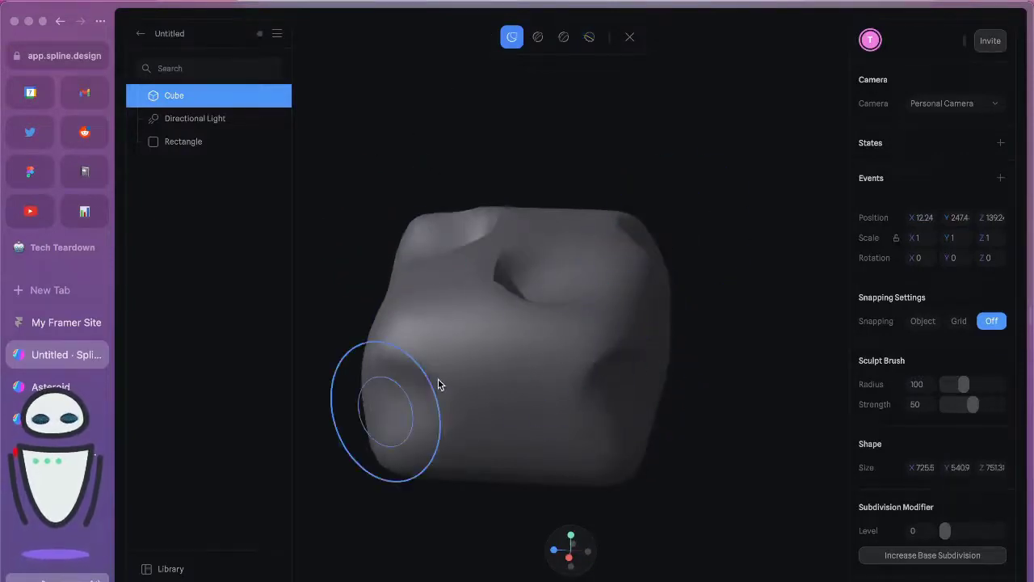
drag(439, 384, 439, 318)
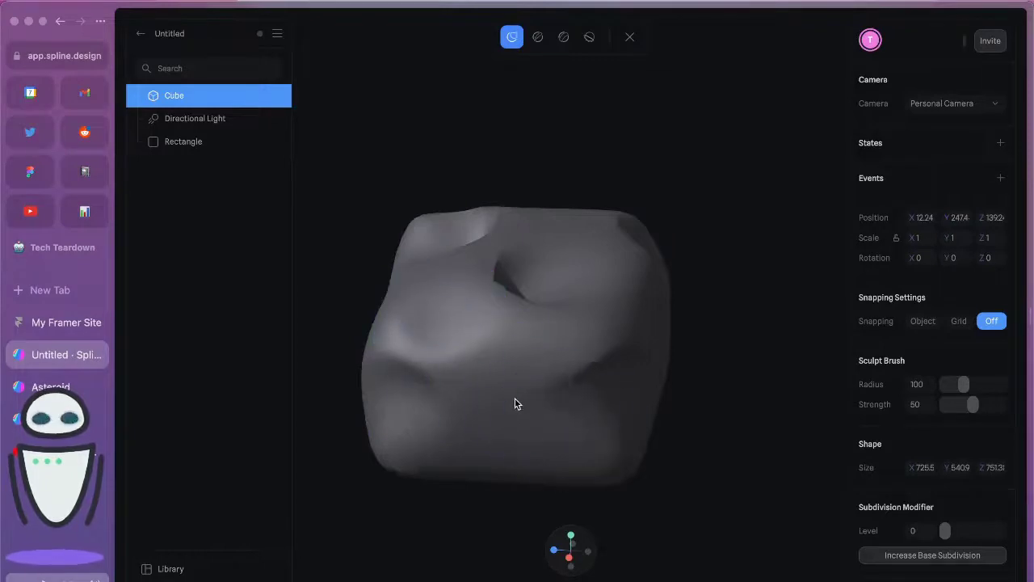
Sculpt the cube's remaining side faces with the first sculpt brush, working around the shape, and leave sculpt mode.
drag(477, 425, 499, 347)
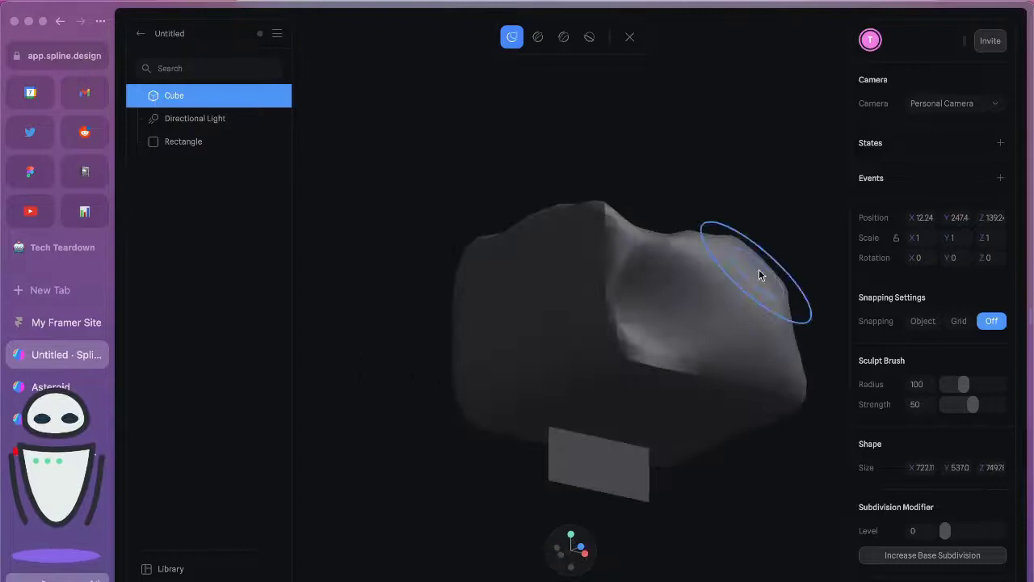
drag(760, 270, 745, 278)
drag(566, 284, 577, 284)
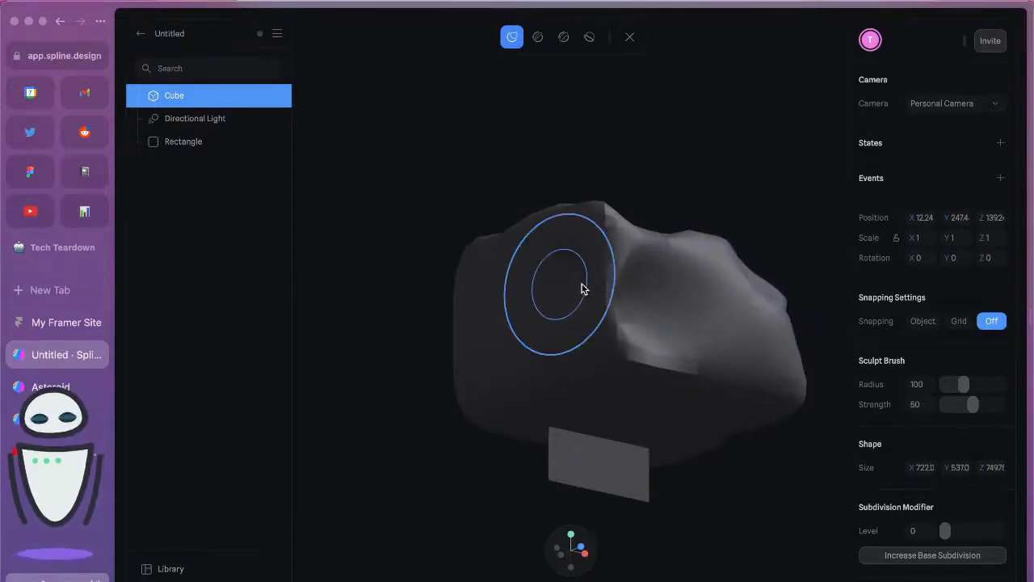
mouse_move(619, 261)
middle_down()
mouse_move(625, 351)
mouse_move(653, 337)
mouse_move(609, 132)
middle_up()
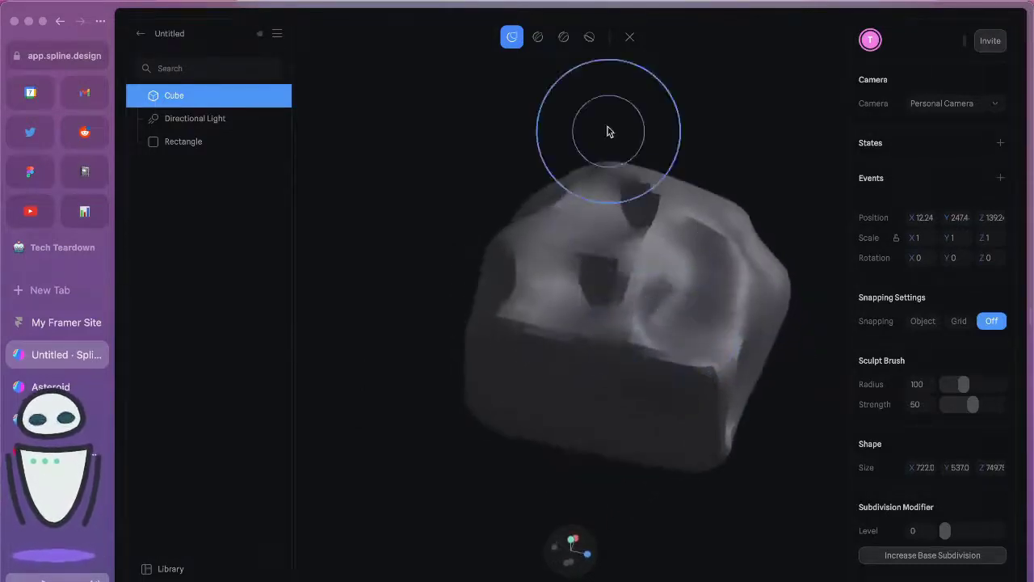
key(Escape)
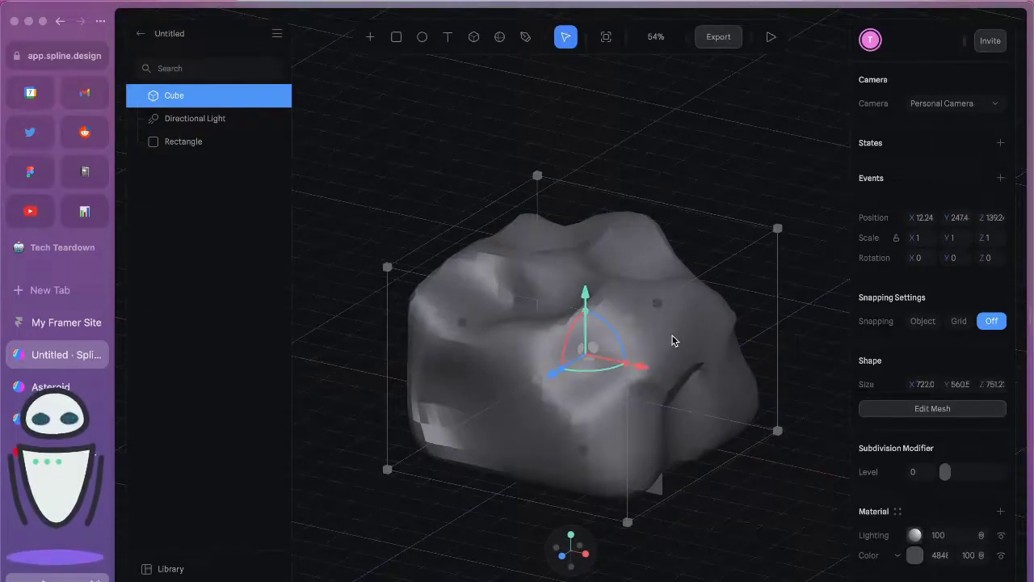
Increase the sculpted cube's base subdivision once more to smooth its surface, and leave mesh editing.
click(933, 409)
click(945, 472)
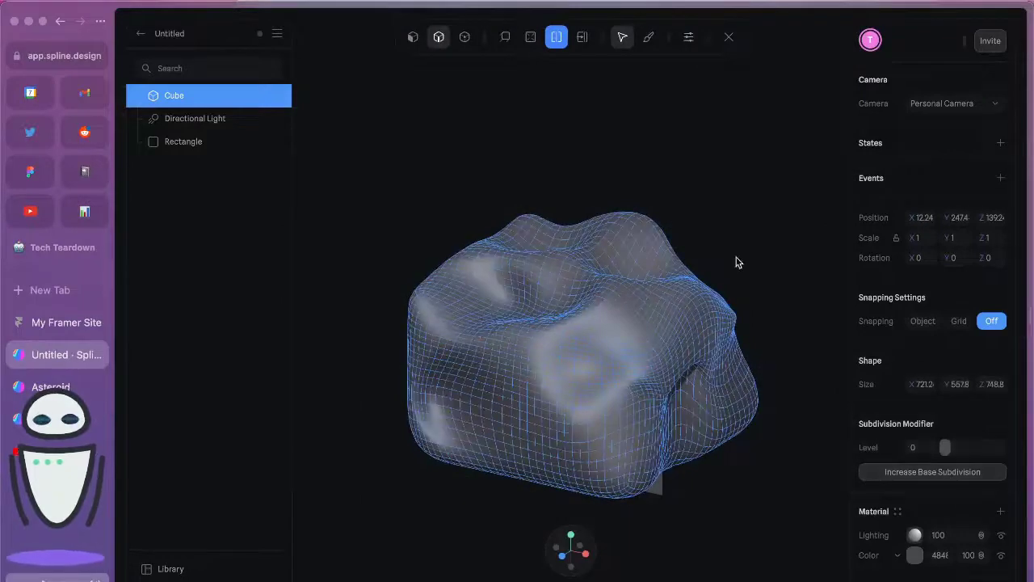
key(Escape)
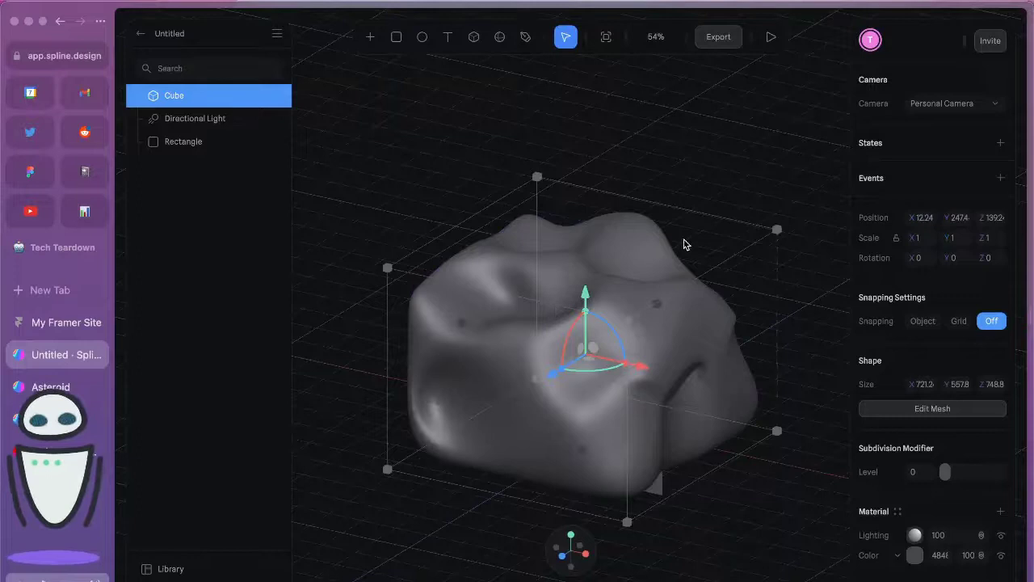
Try the Physical and Toon lighting types on the cube's material, and switch back to Phong.
alt+drag(684, 245, 743, 218)
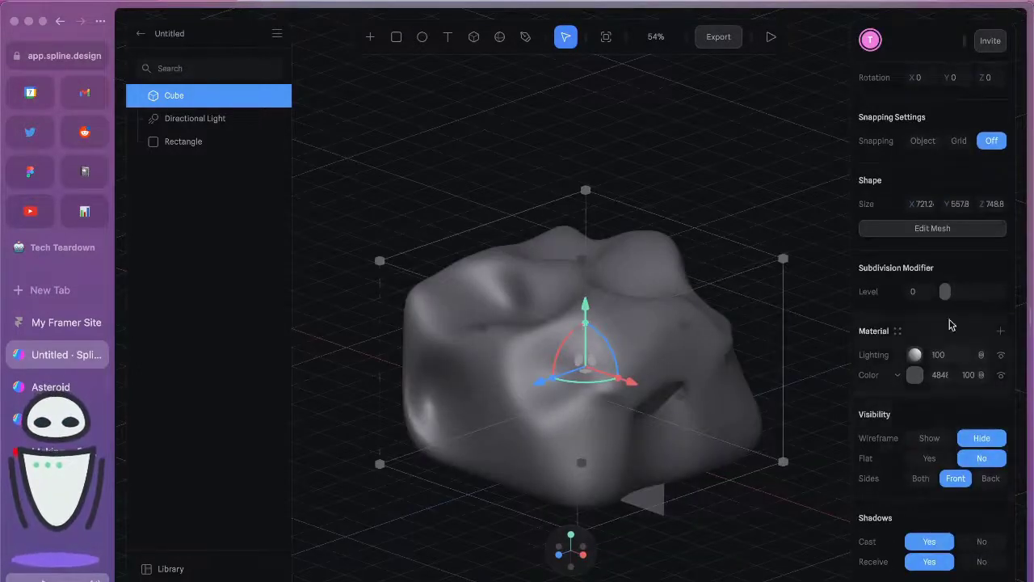
click(915, 357)
click(958, 385)
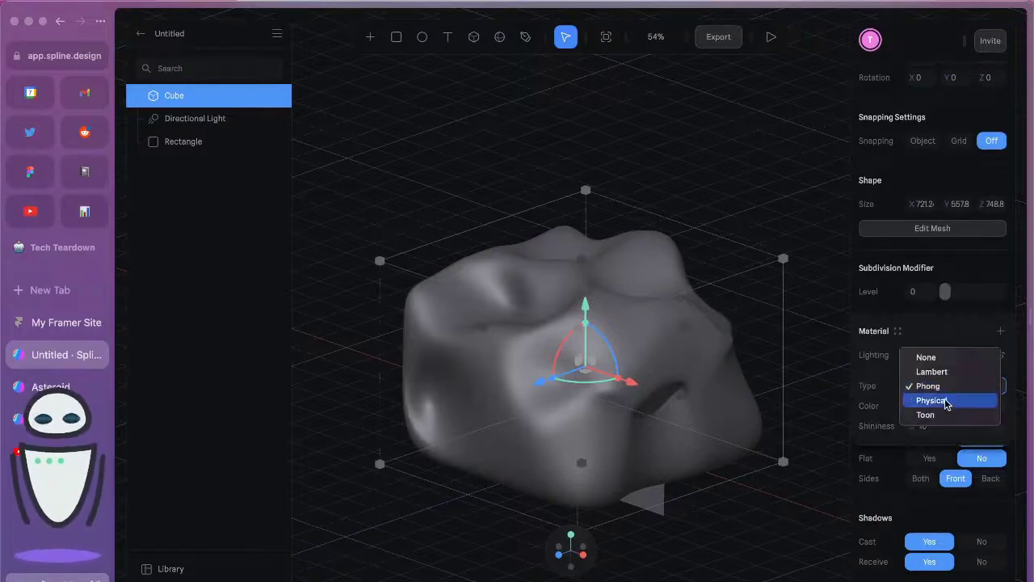
click(931, 400)
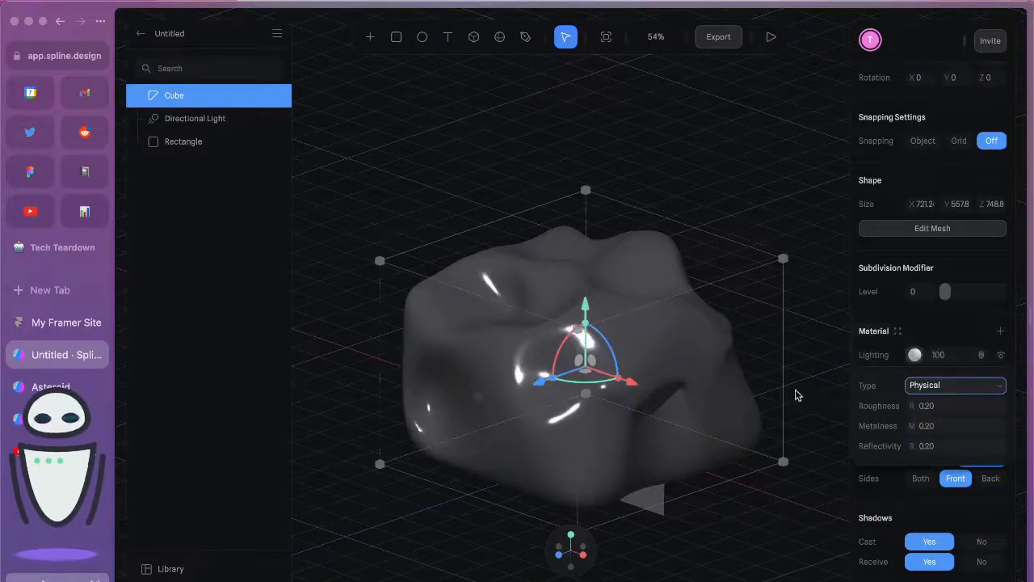
click(930, 387)
click(930, 401)
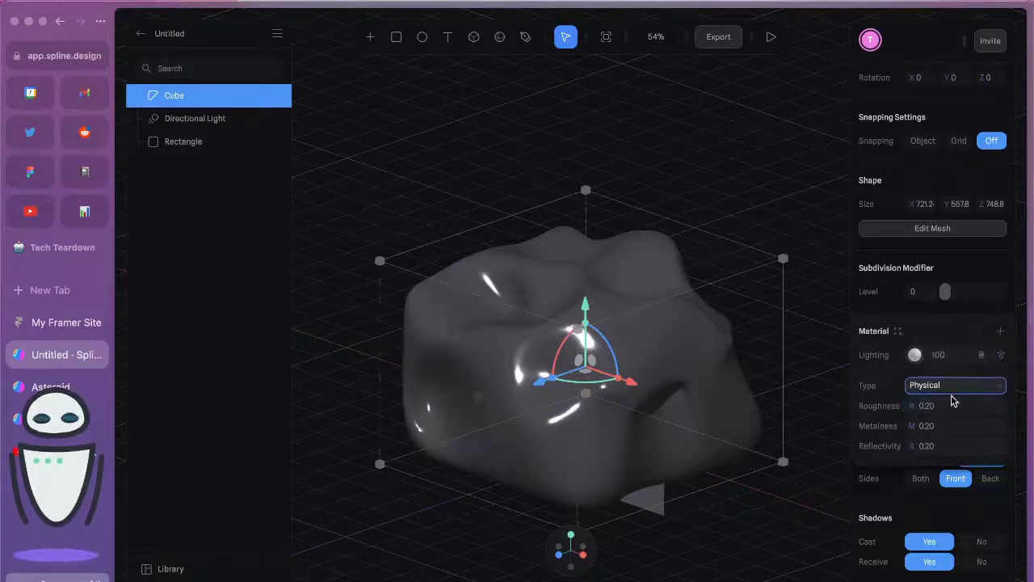
click(927, 388)
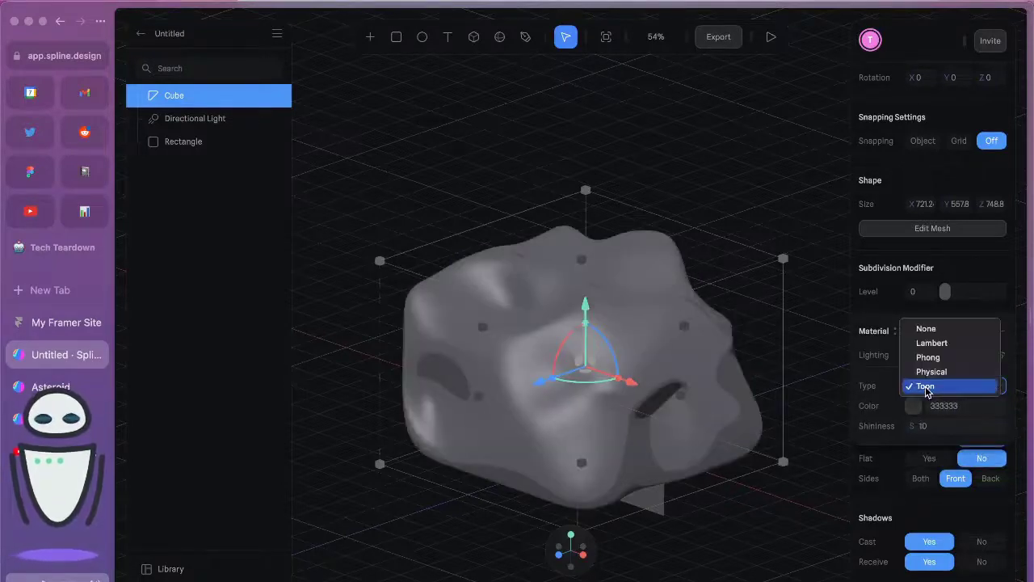
click(929, 358)
Set the colour of the cube's Phong lighting to a muted red, A83A3A.
click(913, 407)
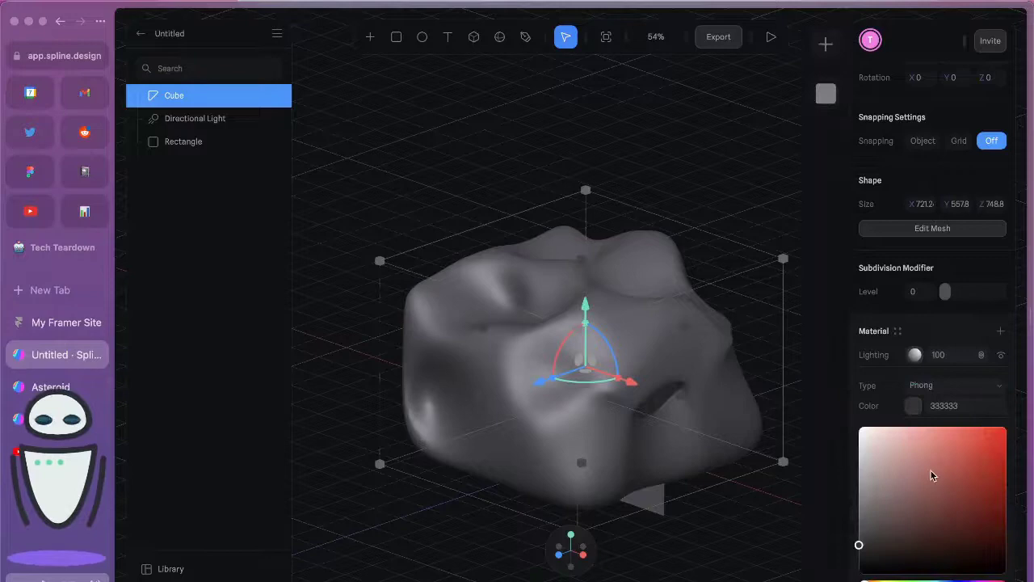
drag(931, 475, 954, 478)
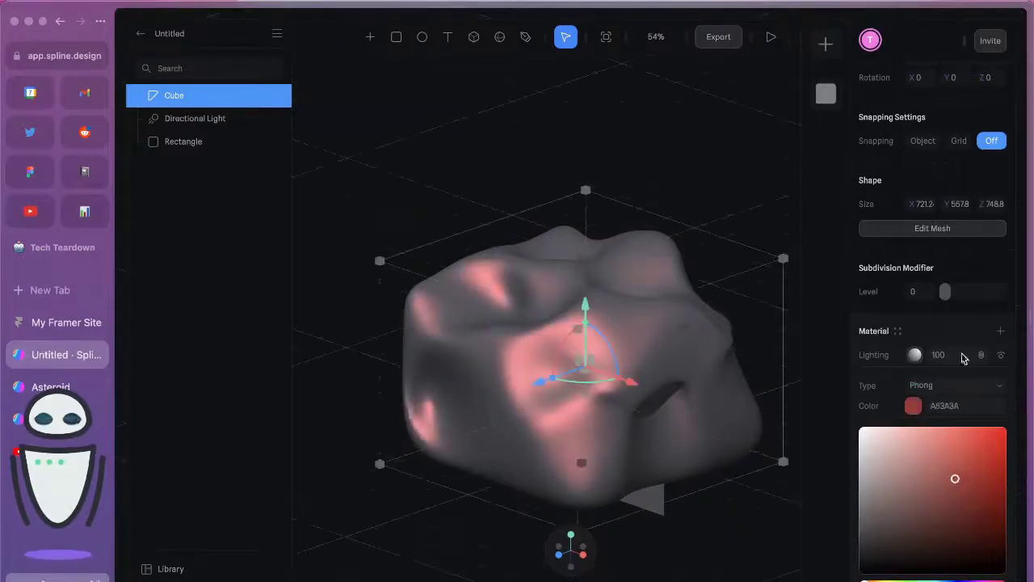
click(937, 317)
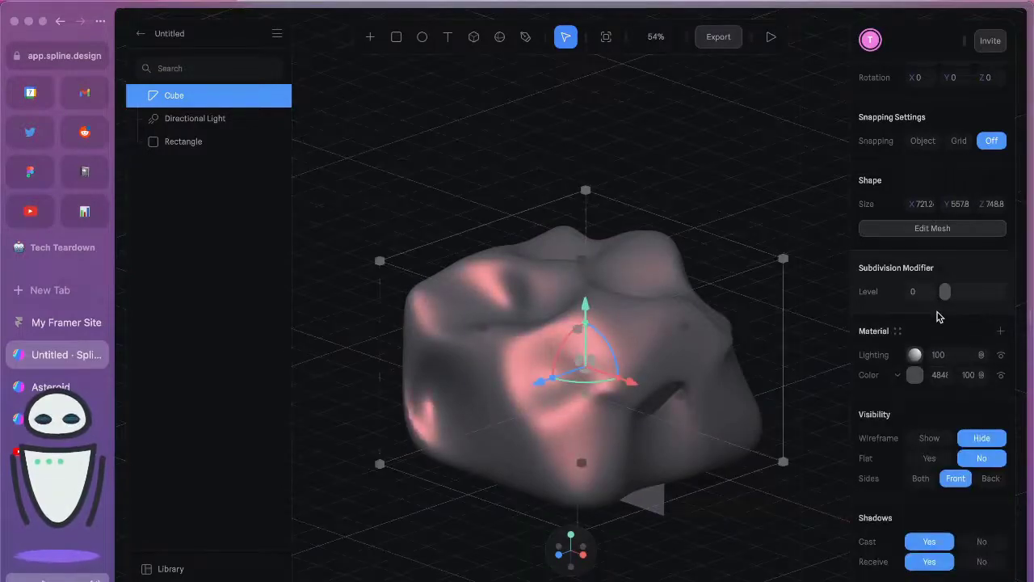
Change the cube's base material colour to a medium purple-blue and inspect the shaded rock with nothing selected.
click(916, 380)
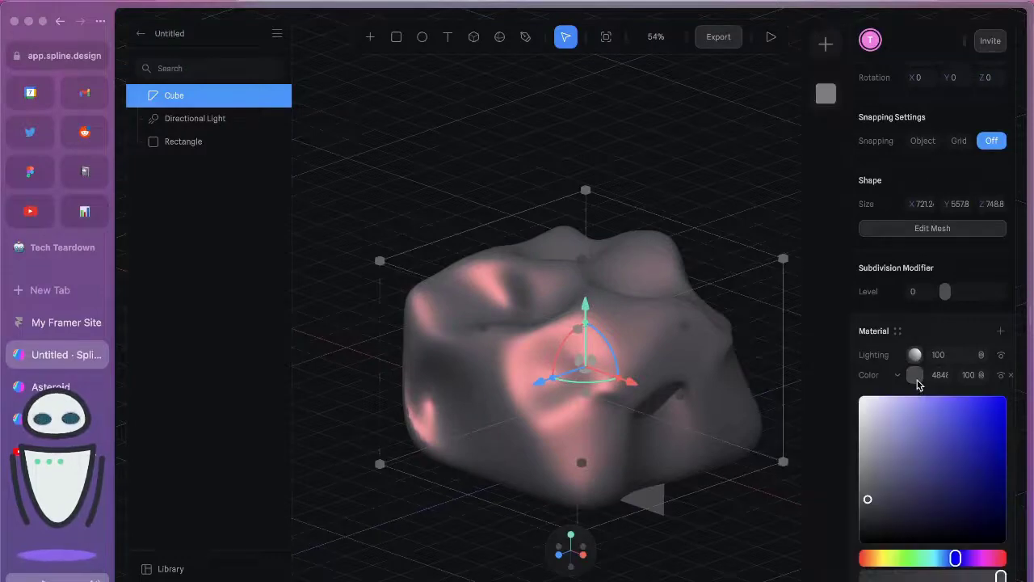
drag(937, 432, 948, 446)
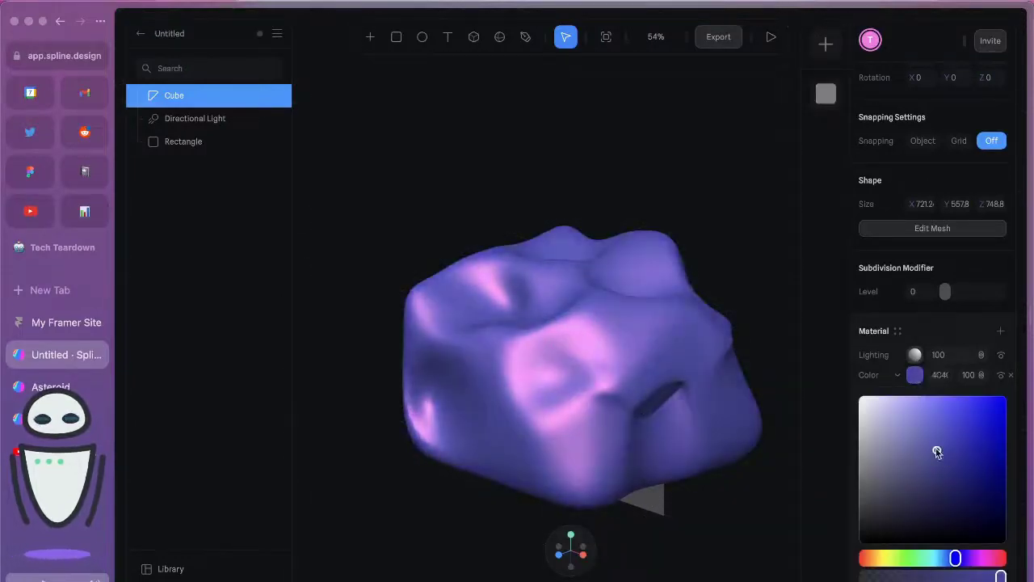
drag(937, 452, 941, 433)
click(729, 242)
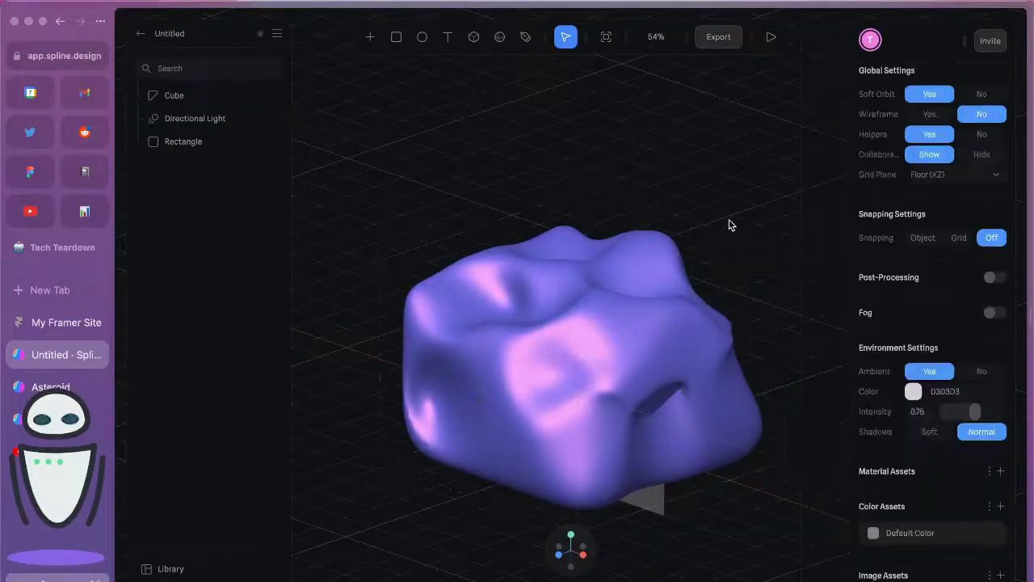
click(716, 406)
drag(717, 406, 739, 381)
middle_drag(780, 415, 780, 328)
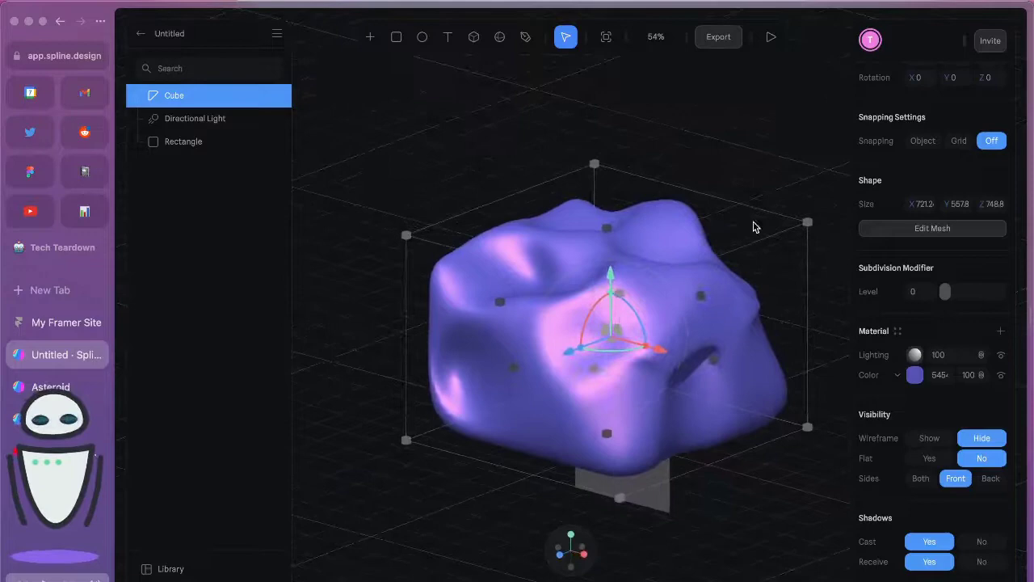
click(724, 149)
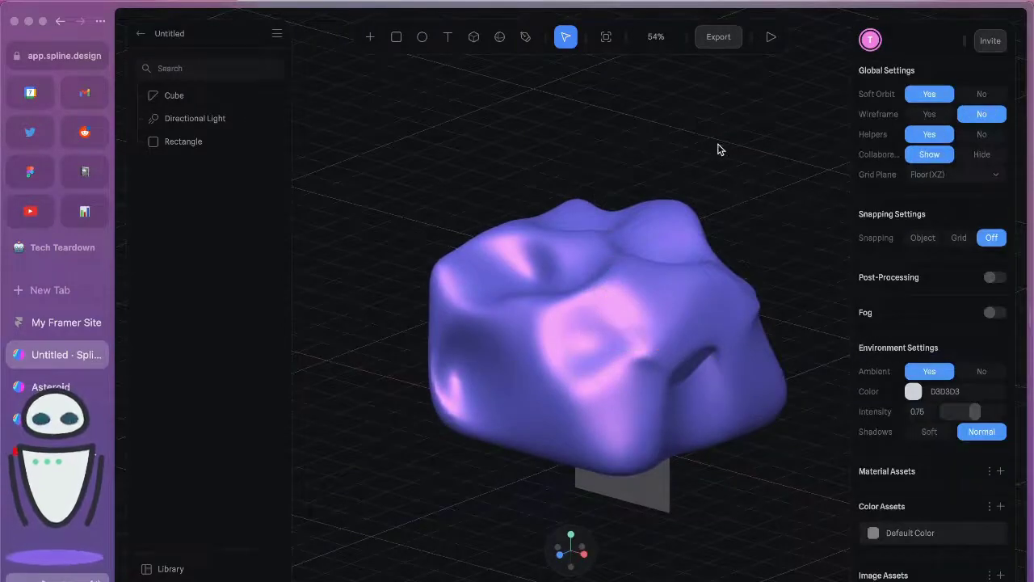
Move the directional light above the rock to about Y 1044 and sideways to about X -458, and deselect it.
click(212, 119)
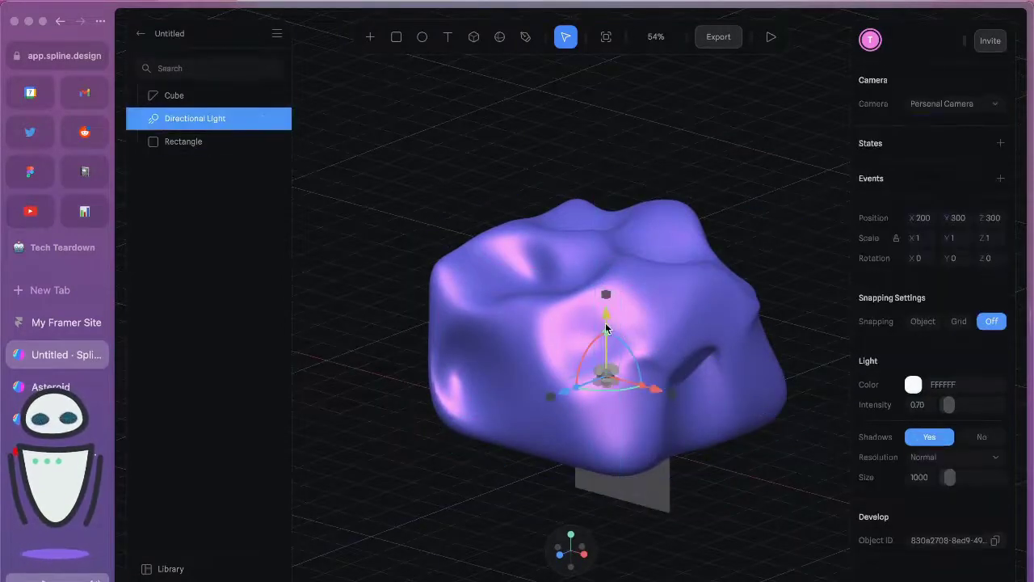
drag(607, 323, 602, 49)
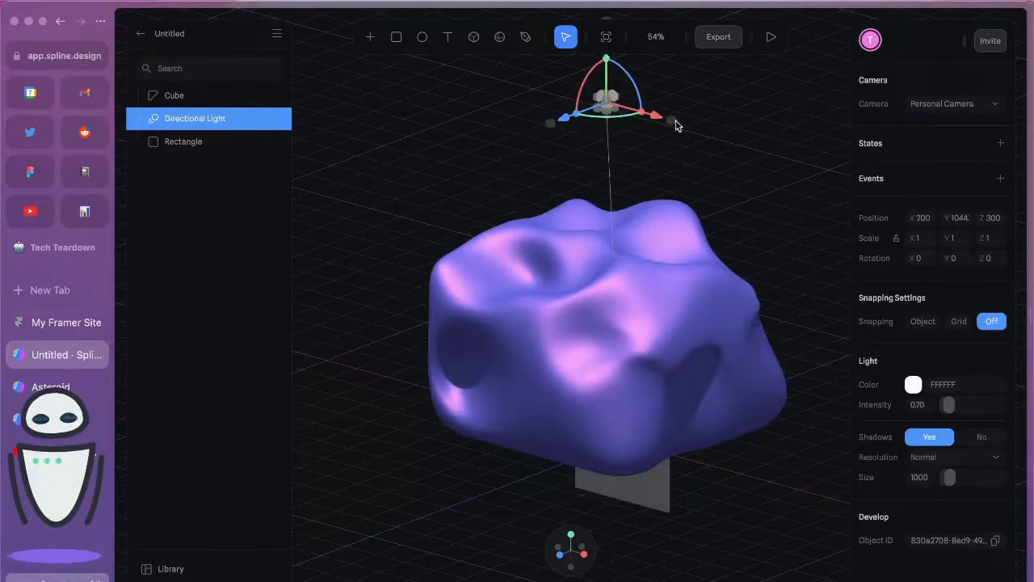
drag(659, 123, 454, 105)
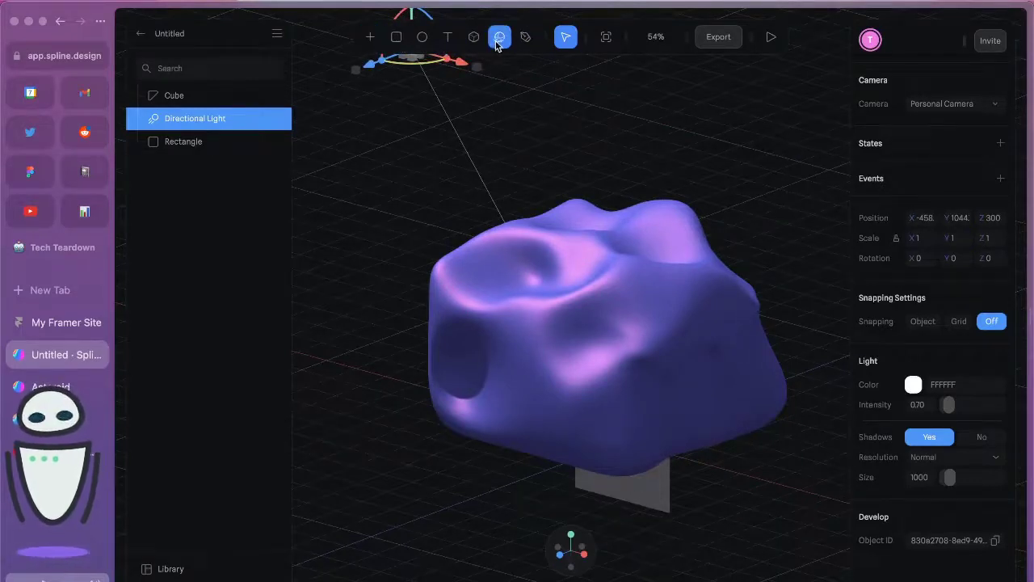
right_click(541, 107)
click(515, 120)
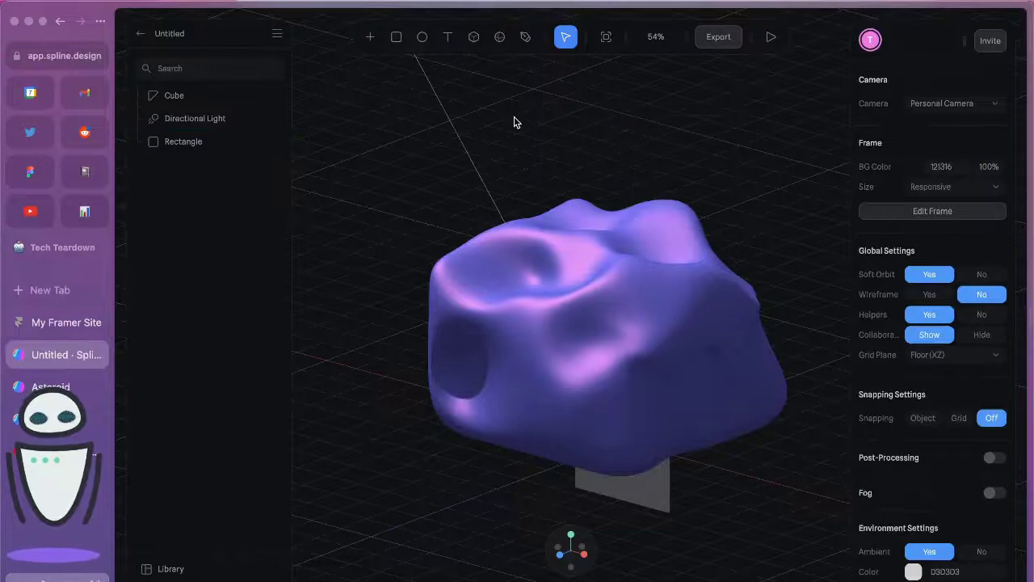
alt+drag(616, 156, 682, 151)
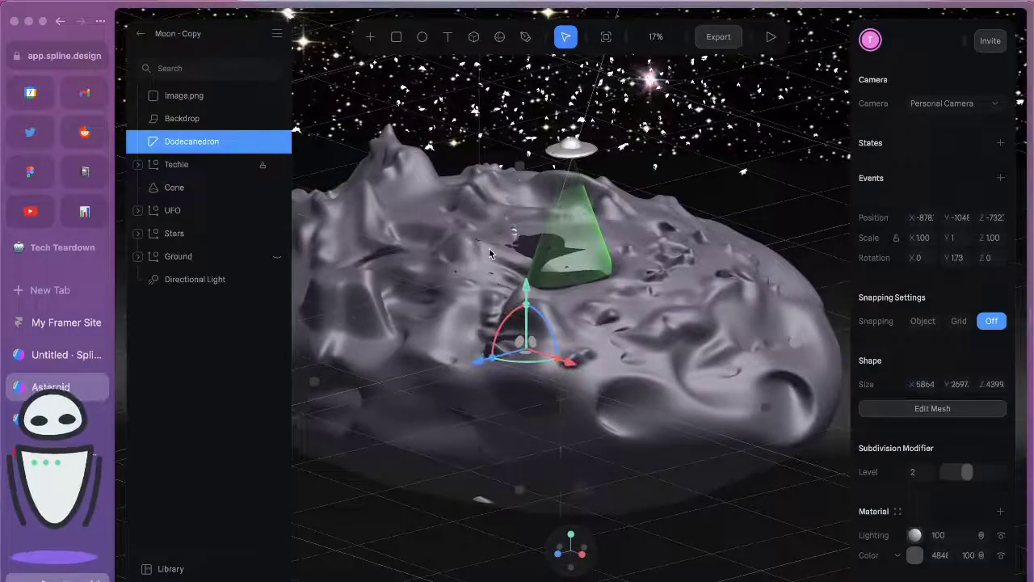
Switch to the Asteroid scene and examine the cratered terrain sculpted from a dodecahedron.
mouse_move(470, 229)
right_down()
mouse_move(505, 227)
mouse_move(464, 227)
mouse_move(494, 229)
mouse_move(476, 230)
right_up()
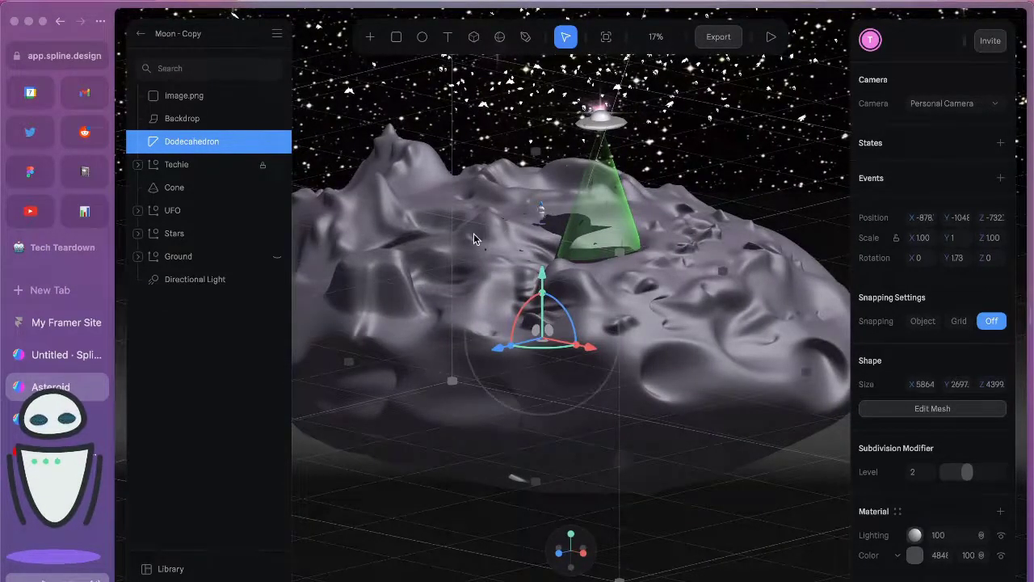
right_drag(473, 233, 499, 233)
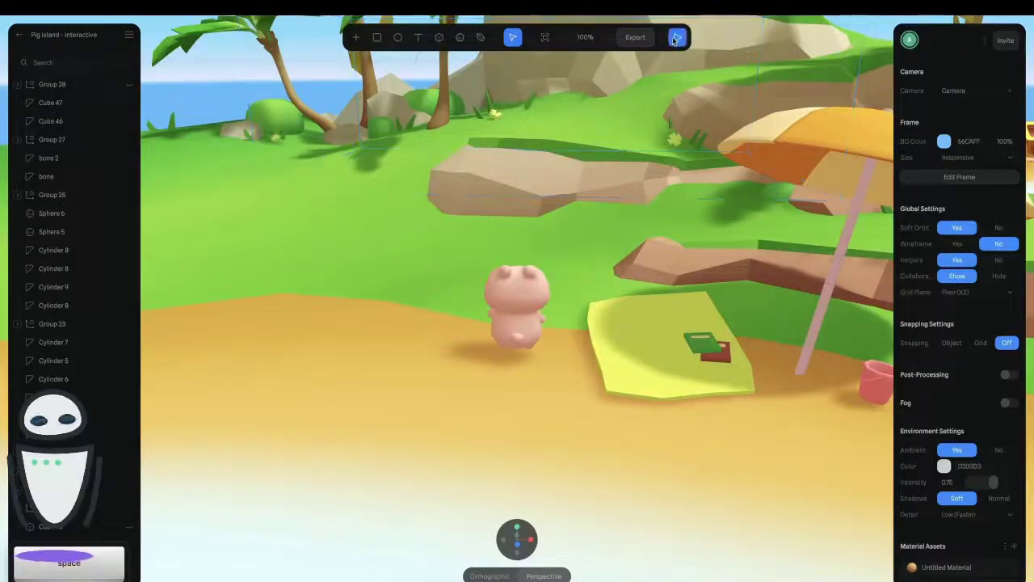
Play the Pig island scene and walk, turn and jump the pig character across the island.
click(676, 38)
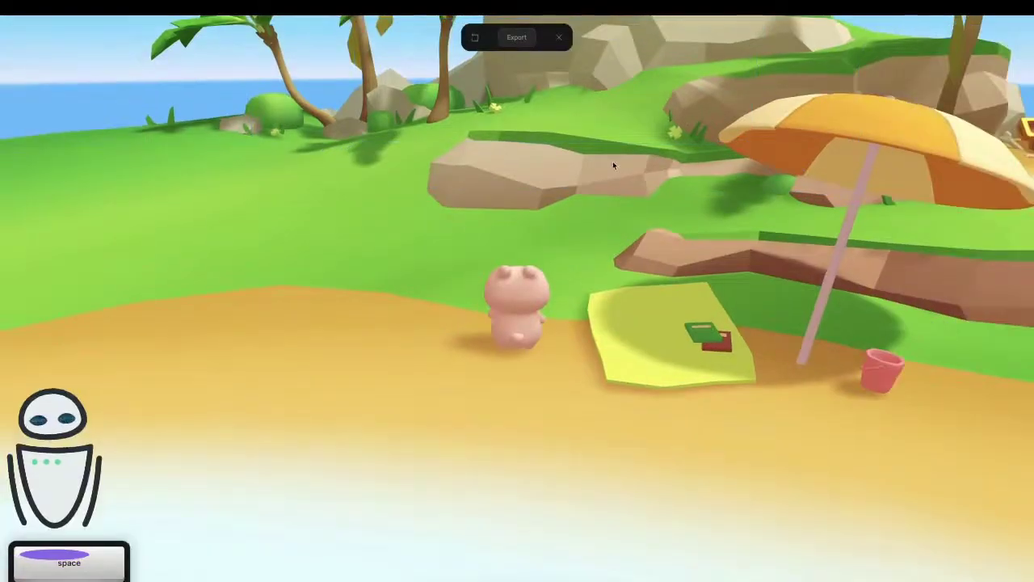
key(w)
key(s)
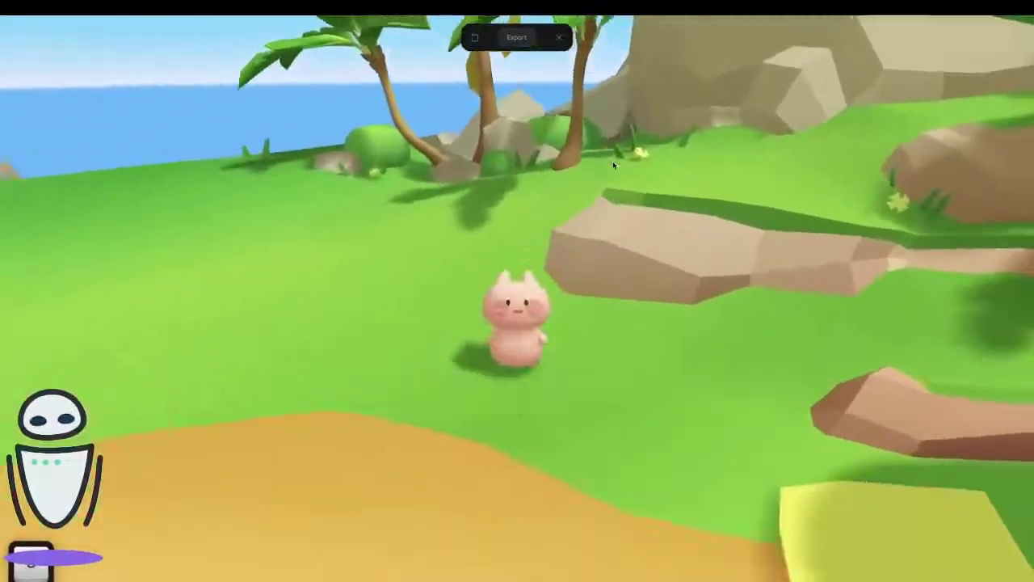
key(d)
key(s)
key(w)
key(d)
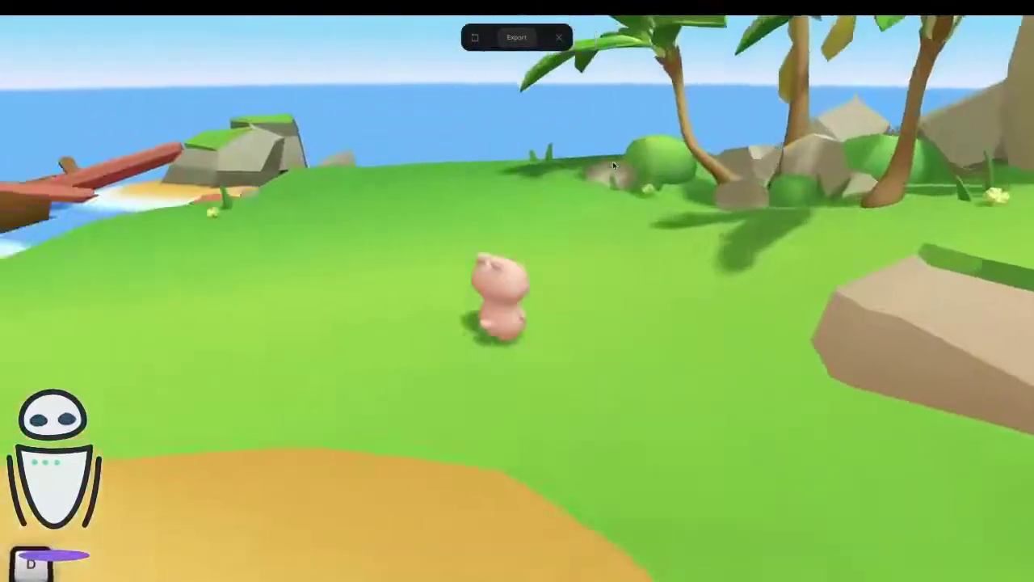
key(w)
key(space)
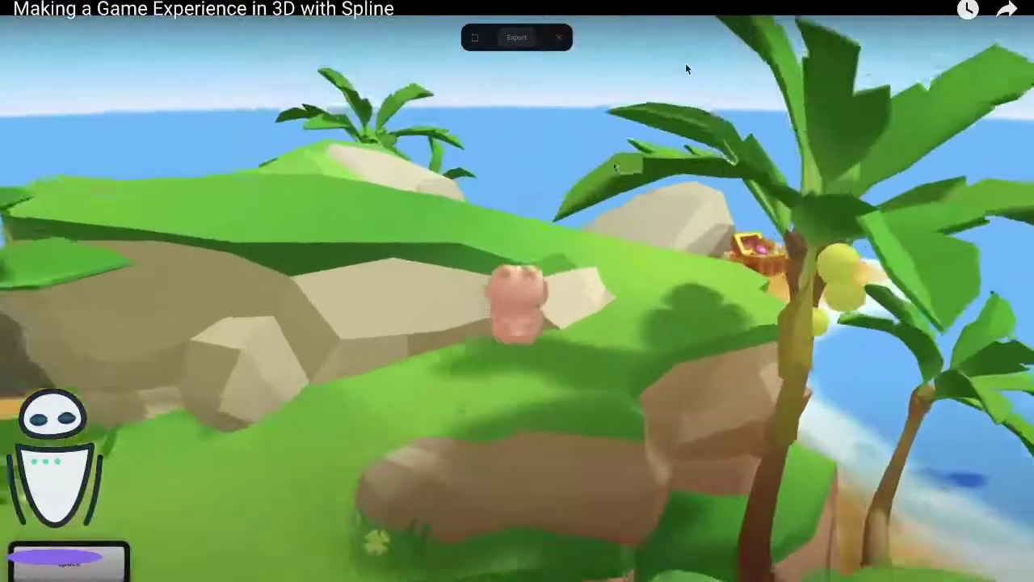
key(d)
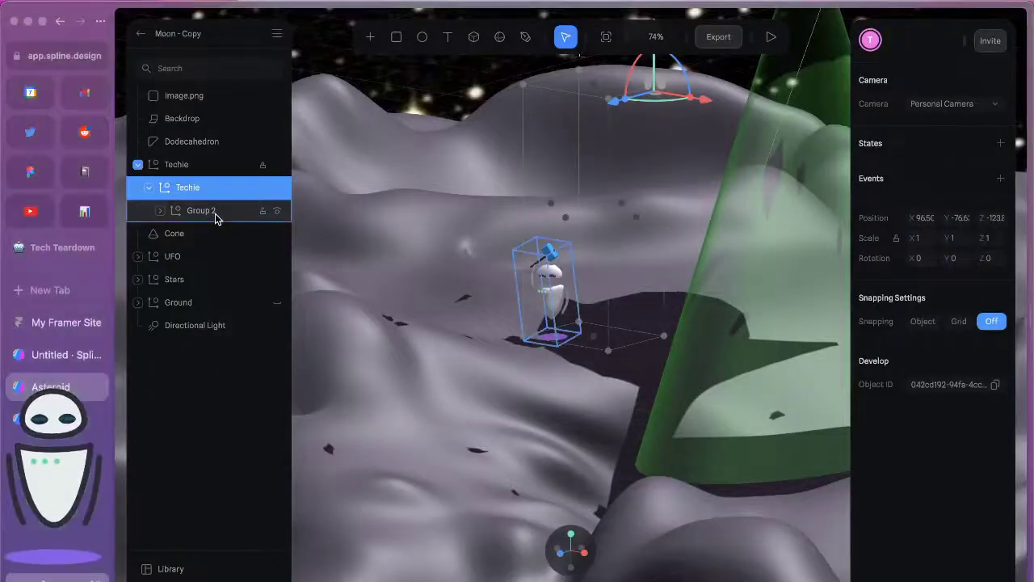
Review the Game Controls event settings of Group 2 inside the Techie character in the Moon - Copy scene.
click(212, 213)
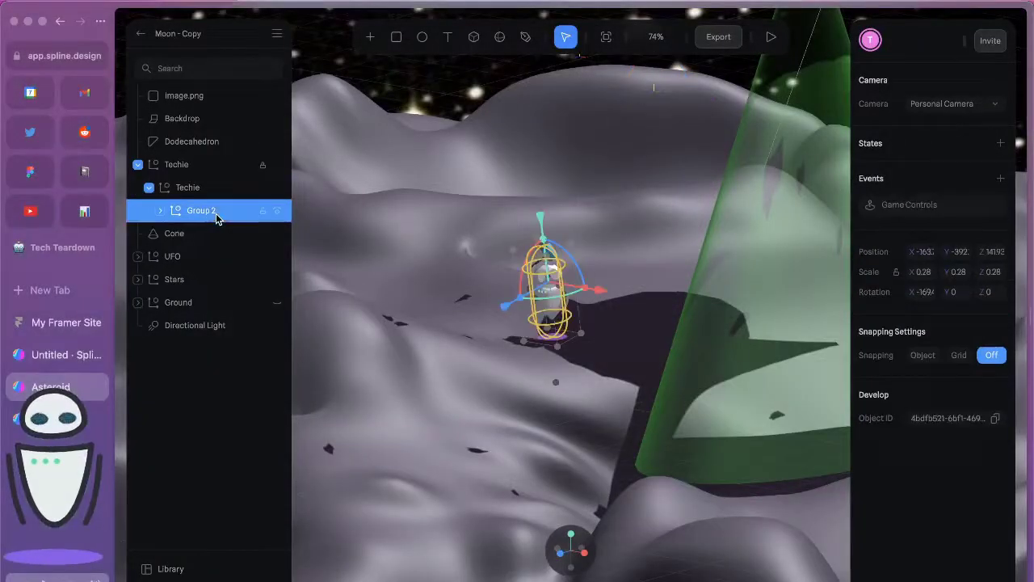
click(937, 206)
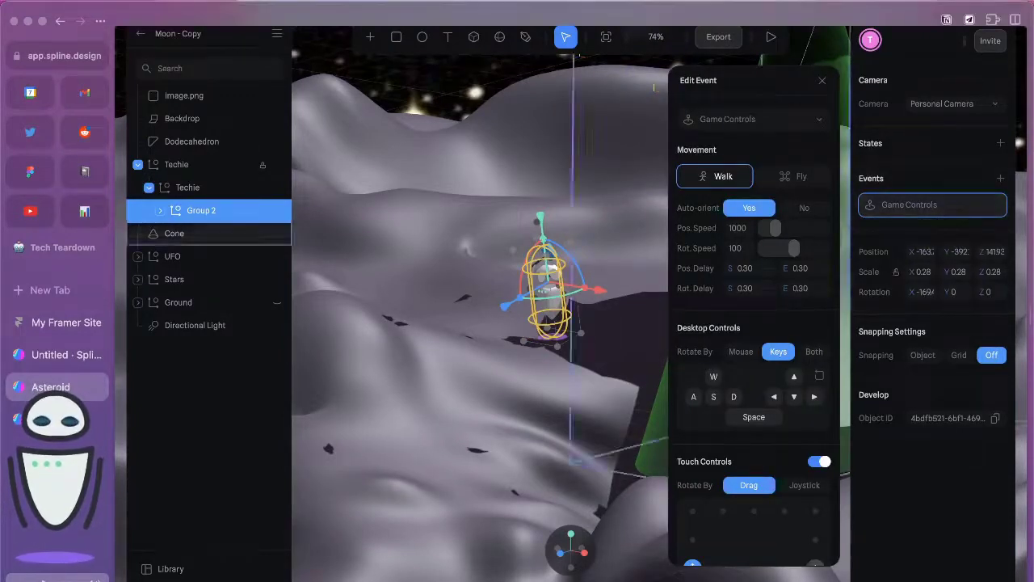
click(821, 80)
Preview the Moon - Copy scene in play mode, and switch to the scene with the square crystal terrain.
click(771, 38)
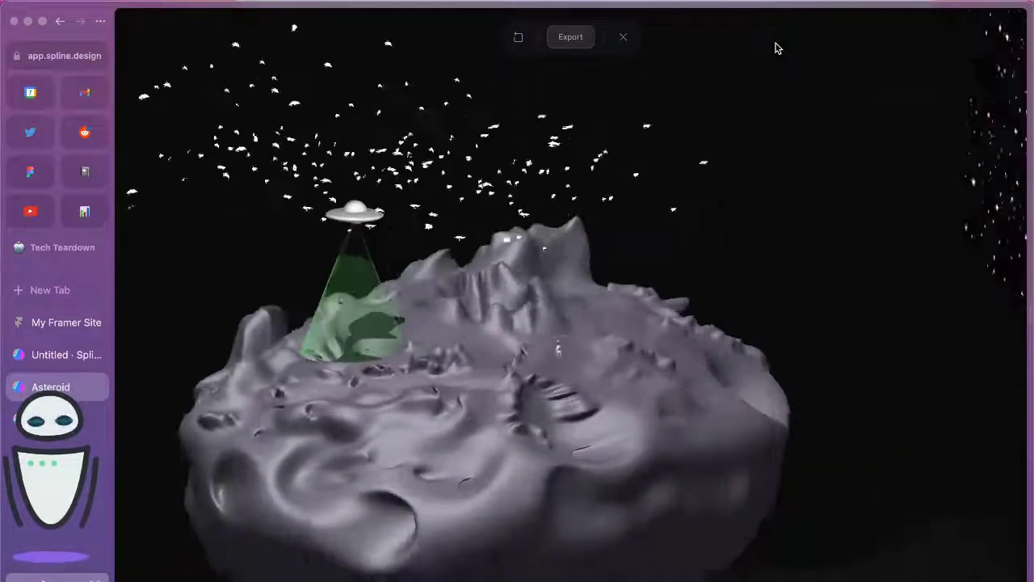
key(ctrl+Tab)
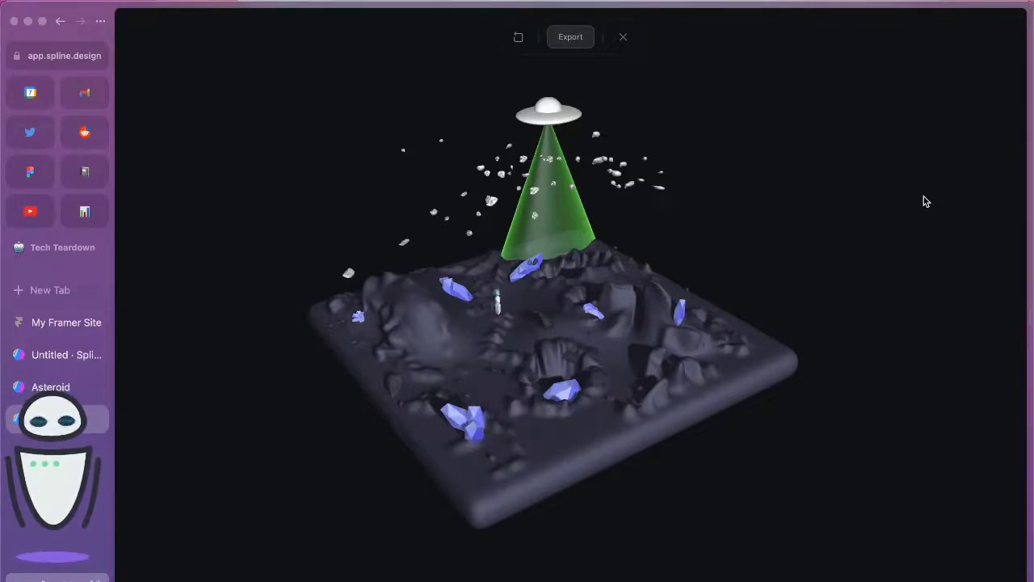
Orbit the crystal terrain scene in play mode and walk the robot across the moon surface.
drag(849, 205, 877, 183)
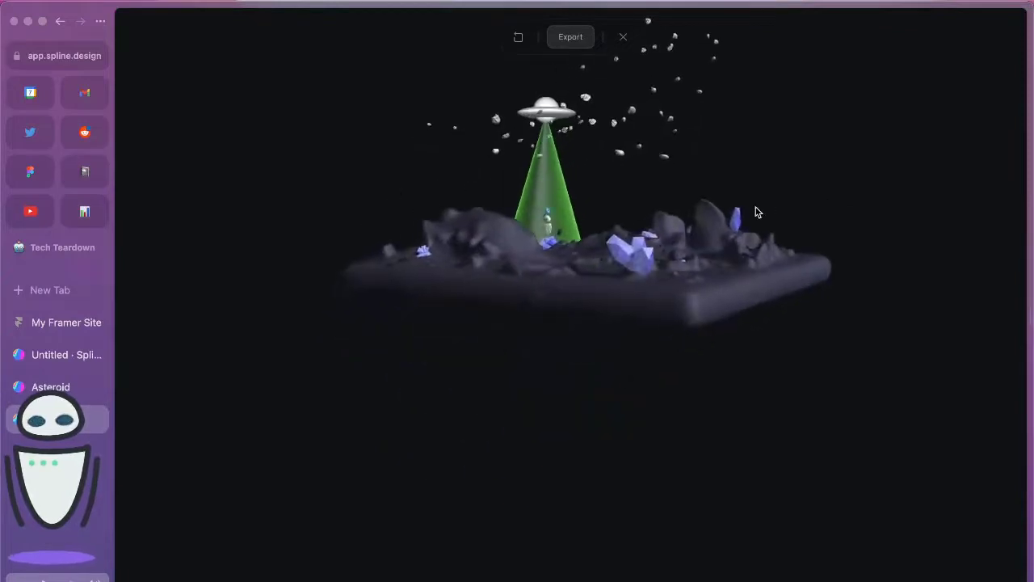
drag(754, 208, 708, 227)
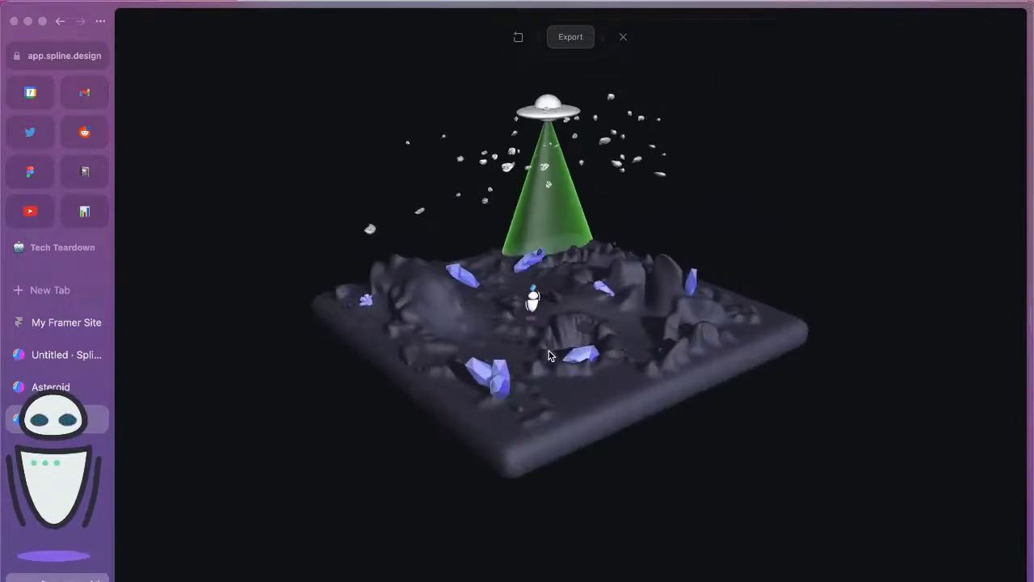
key(s)
key(d)
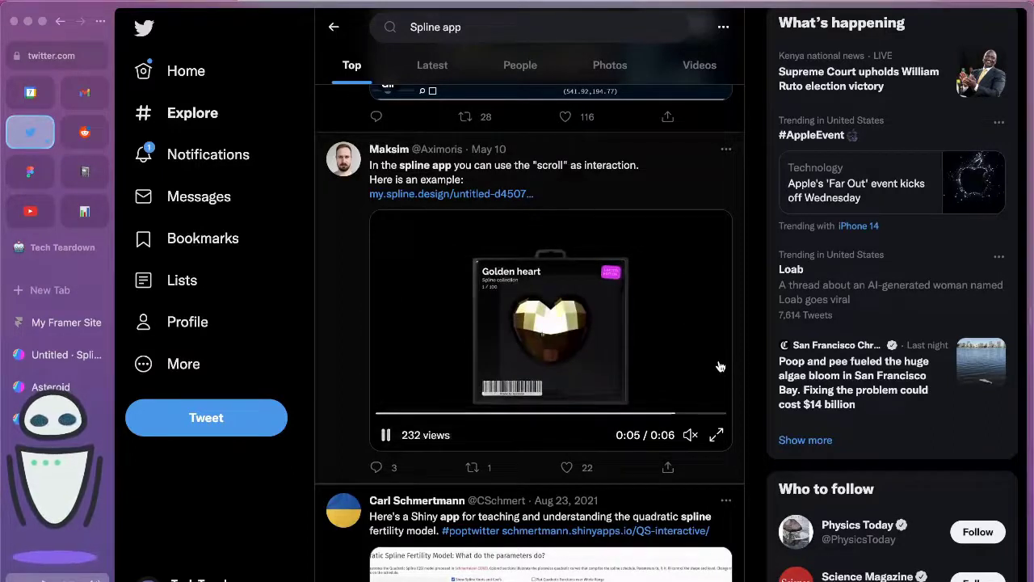
Switch to Twitter and browse the Spline app results and the Spline account's posts, from the pinned Beta tweet to the ghost town game.
scroll(719, 367, down, 10)
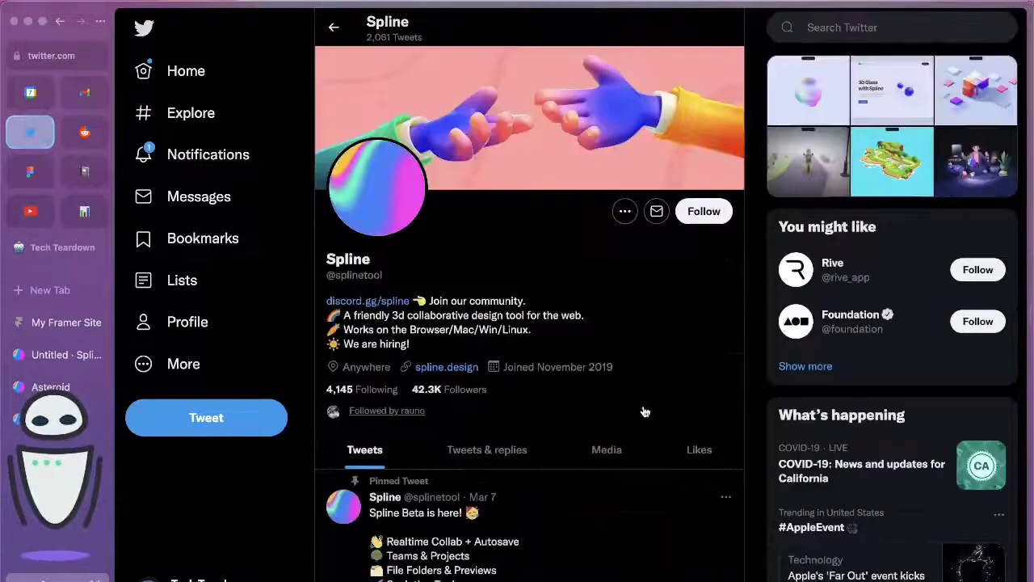
scroll(643, 411, down, 5)
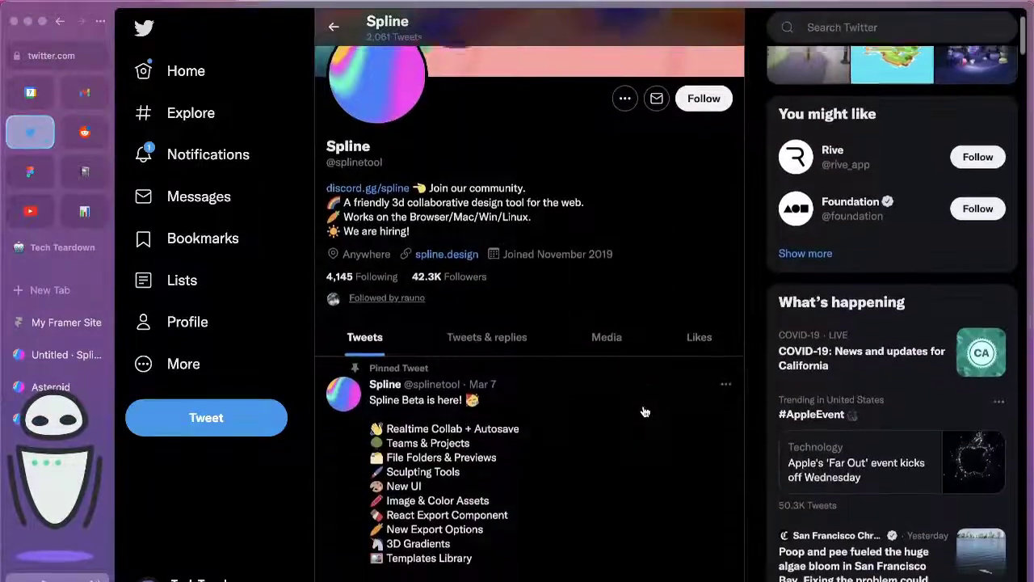
scroll(644, 411, down, 5)
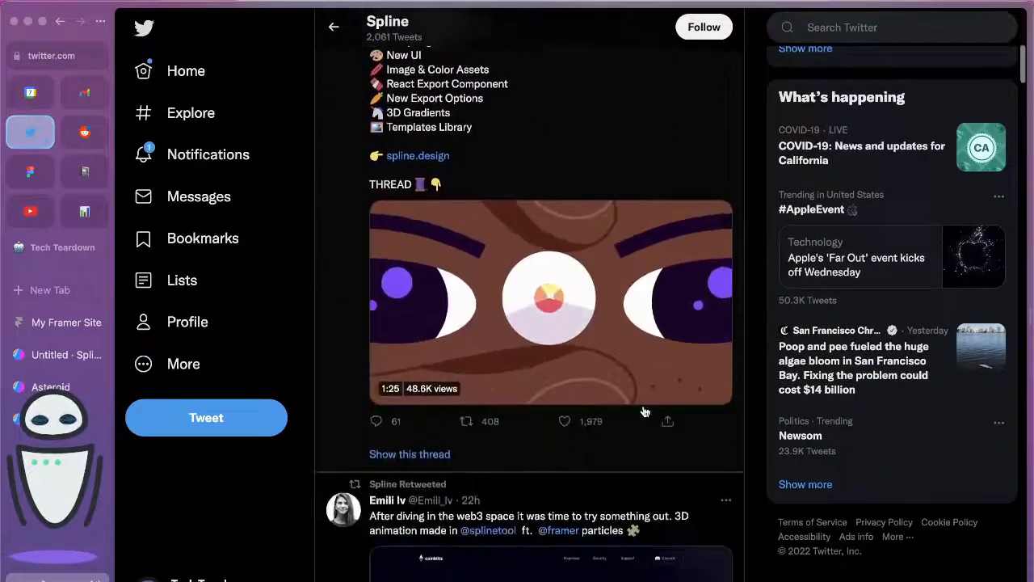
scroll(643, 412, down, 1)
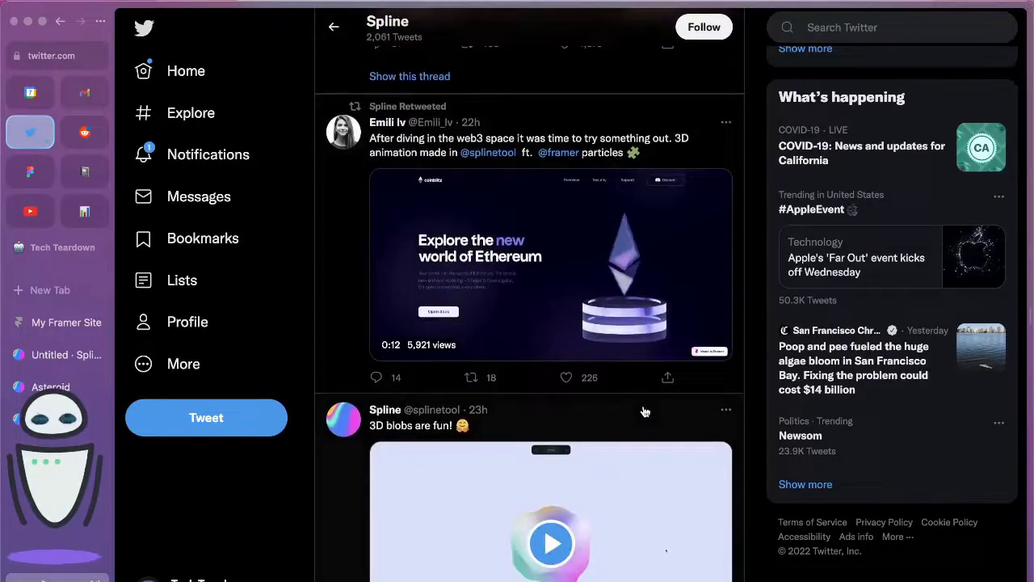
scroll(644, 411, down, 2)
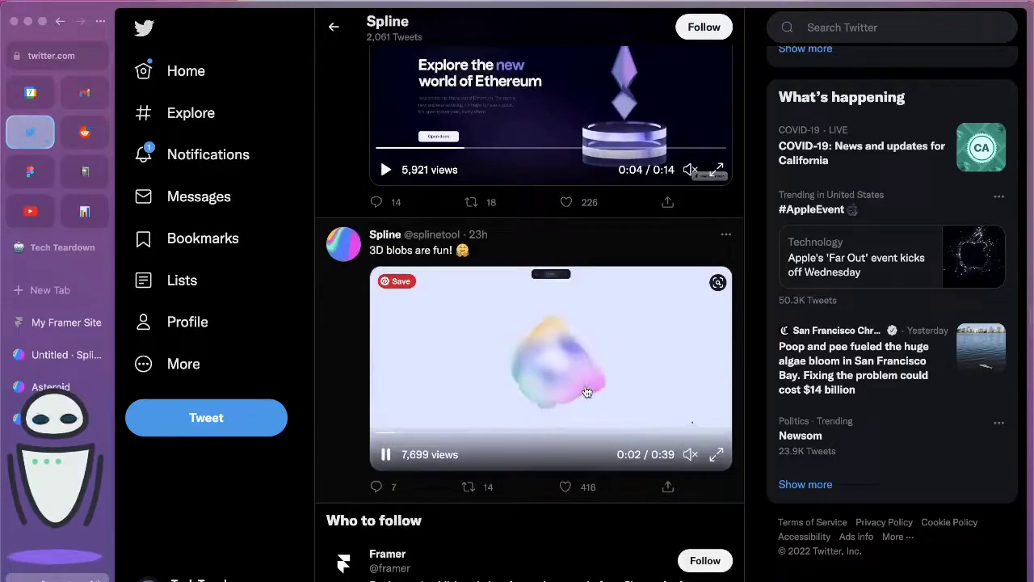
scroll(586, 391, down, 7)
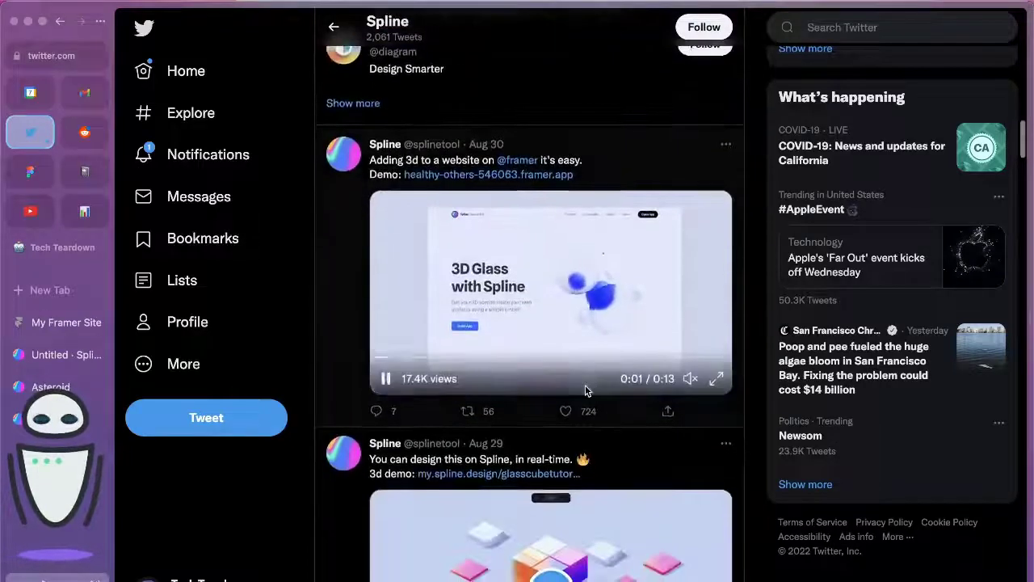
scroll(587, 392, down, 2)
scroll(601, 401, down, 8)
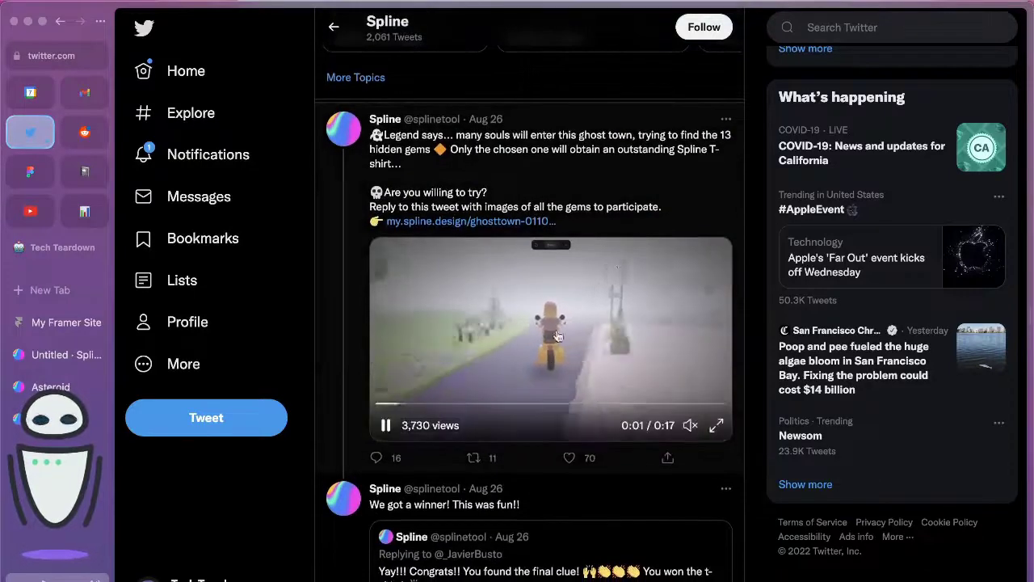
scroll(585, 337, up, 1)
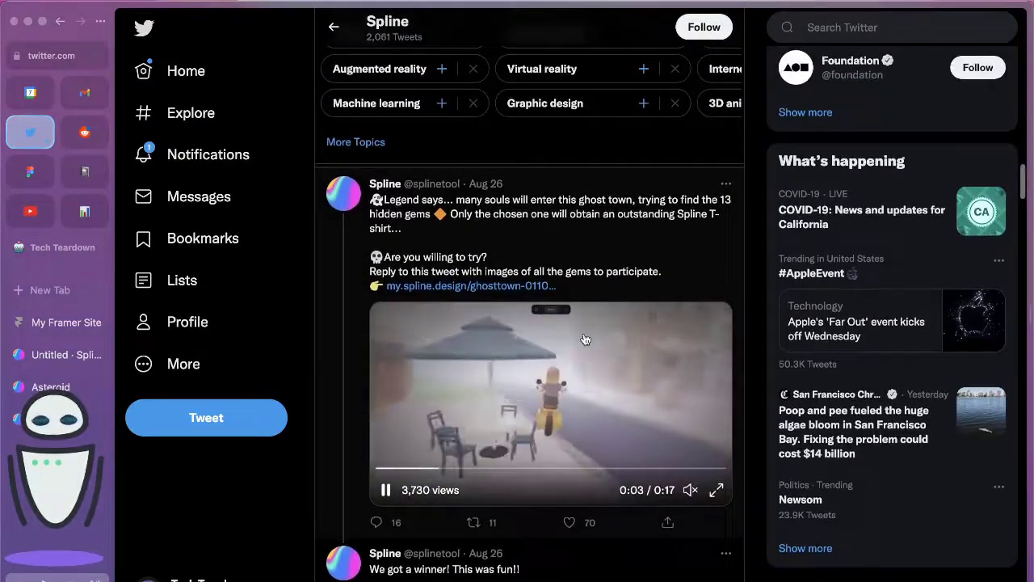
scroll(586, 337, down, 4)
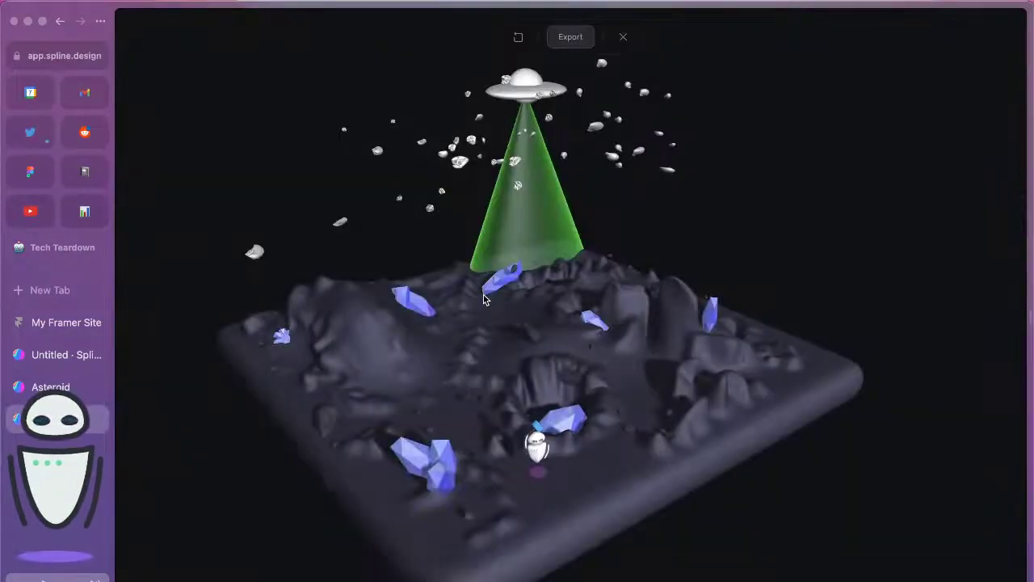
Switch back to the Spline moon scene and steer the robot back and forth between the crater and the front crystal cluster.
key(Left)
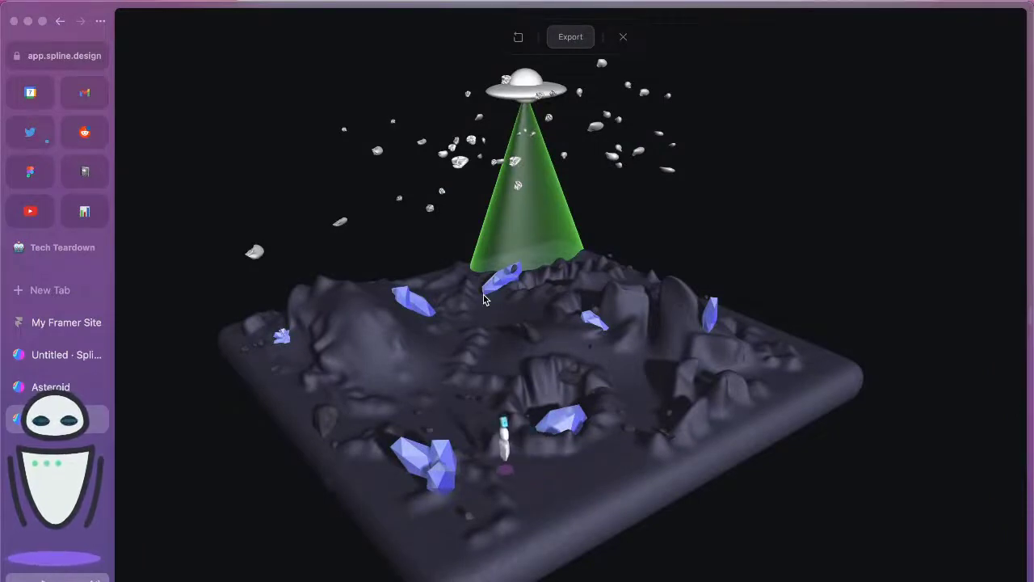
key(Down)
key(Up)
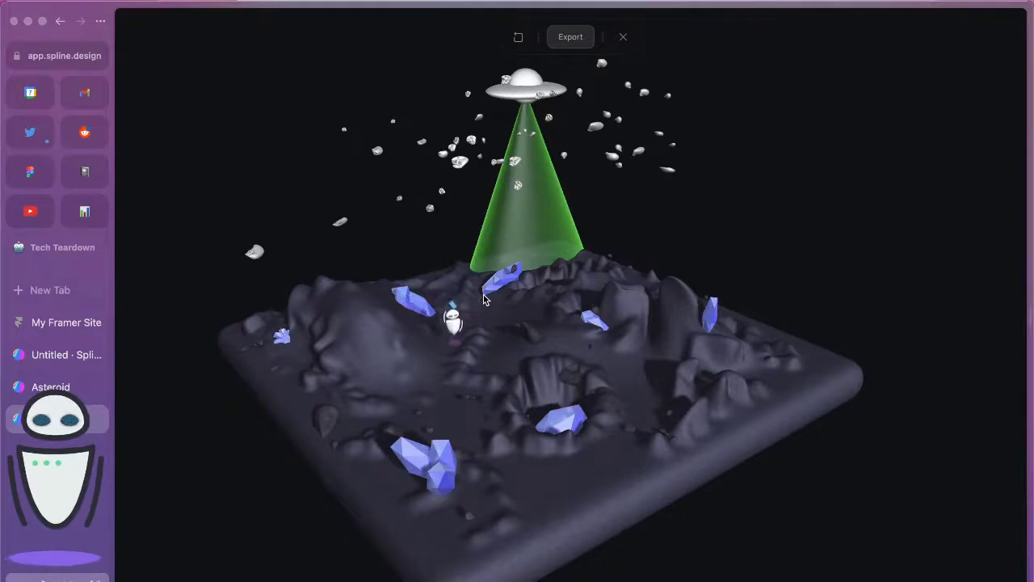
key(Down)
key(Right)
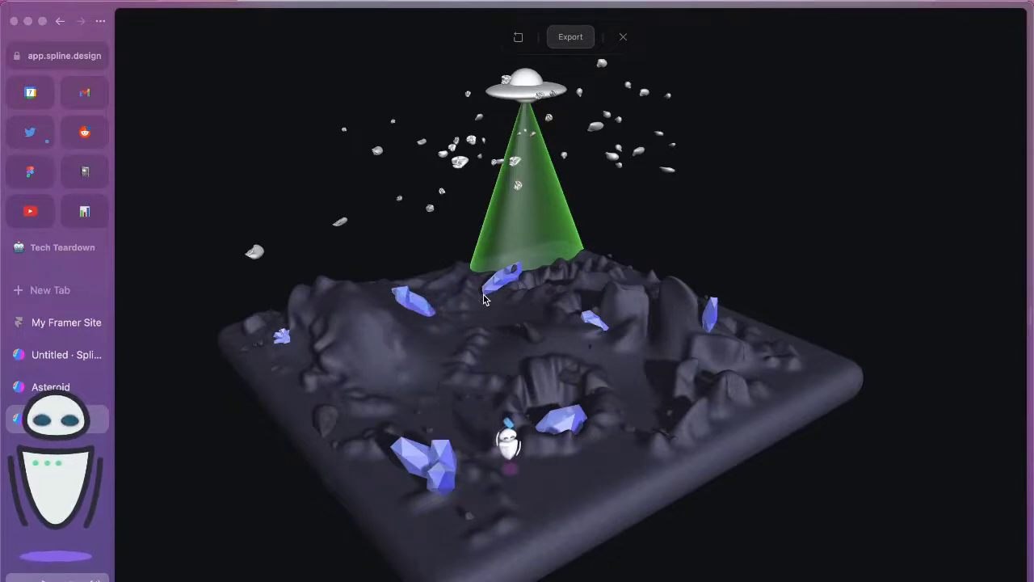
key(Left)
key(Down)
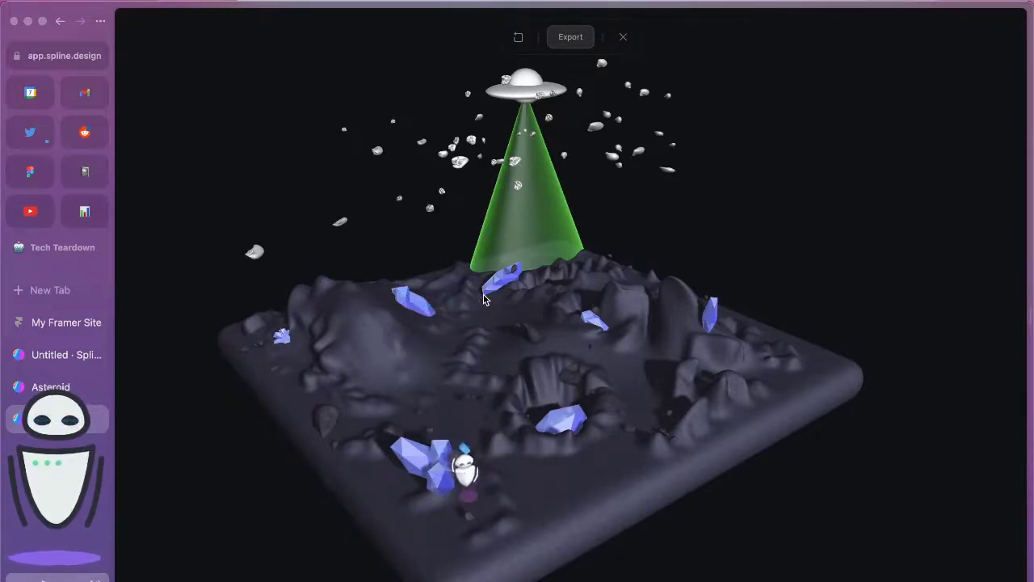
key(Up)
key(Down)
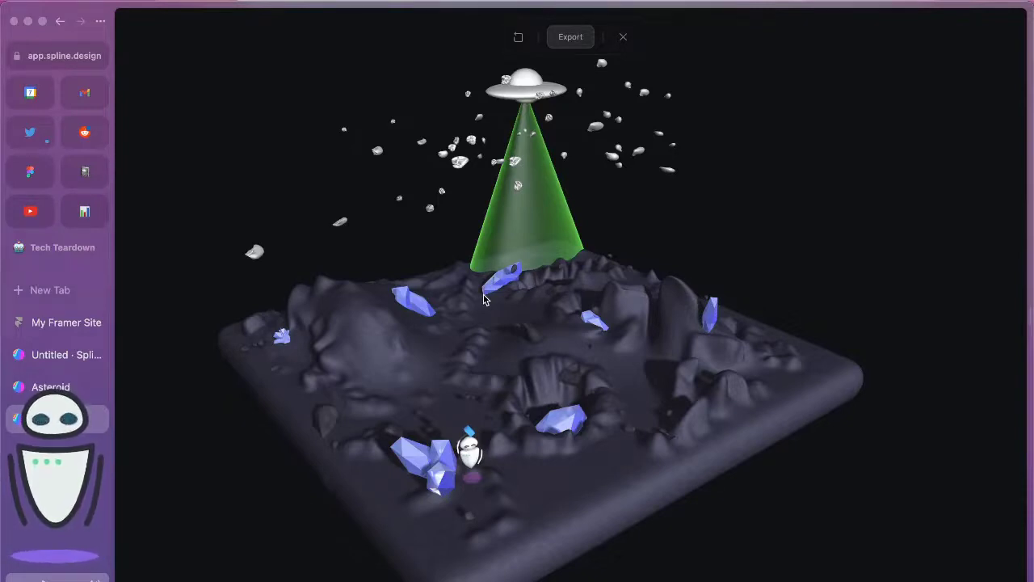
Walk the robot from the front crystals toward the UFO beam, and jump it over to the crystal beside the large mound.
key(s)
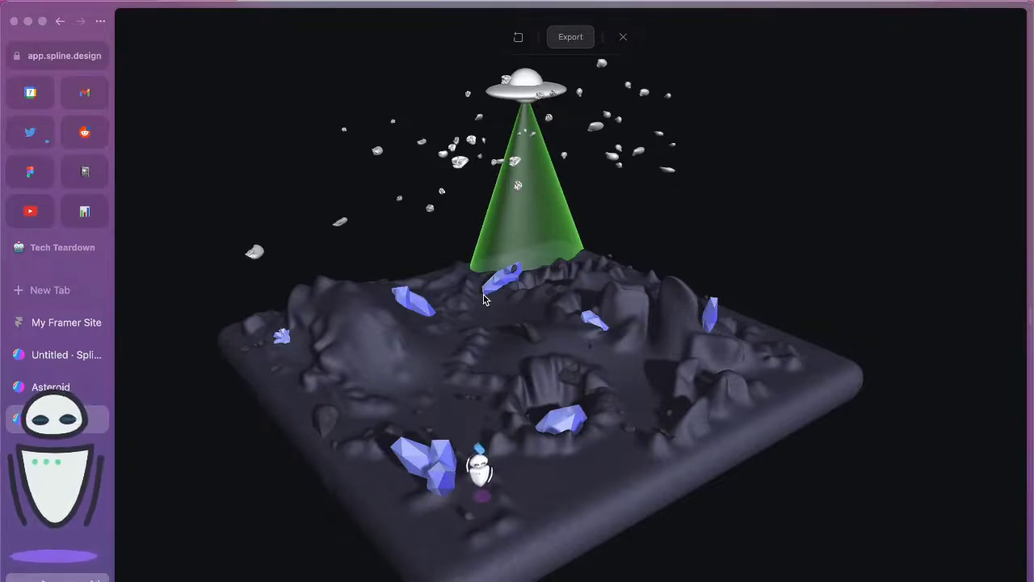
key(w)
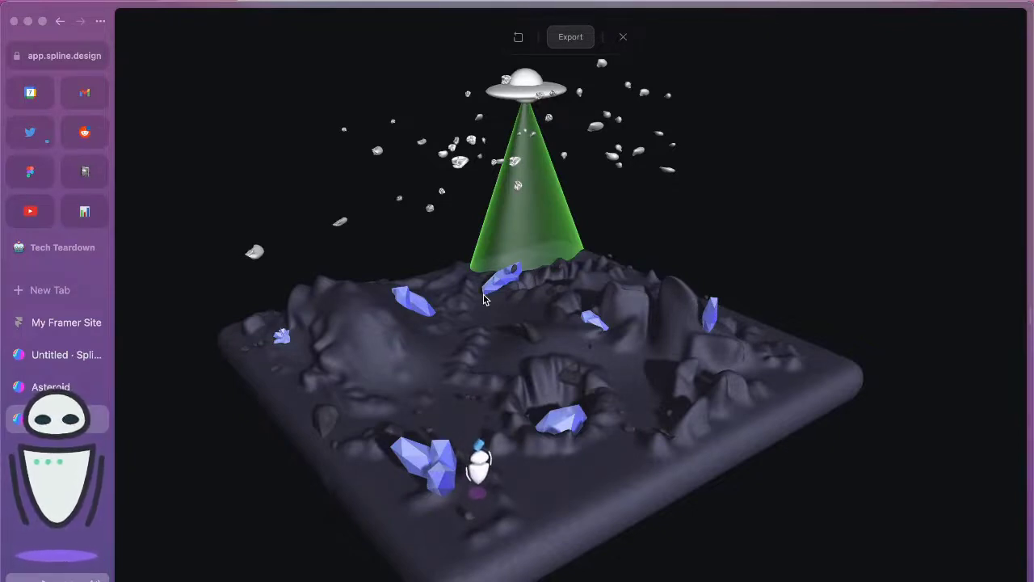
key(d)
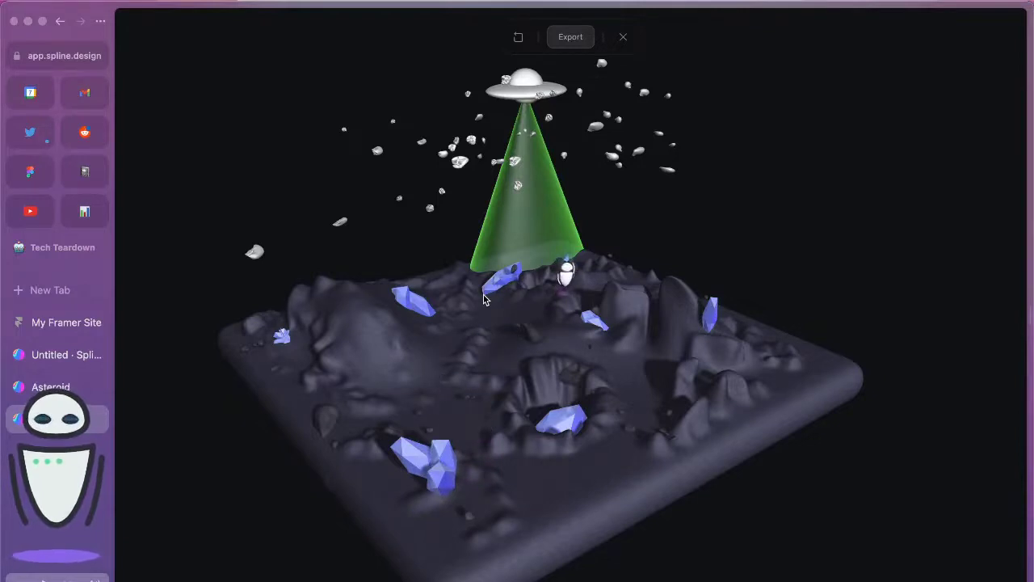
key(a)
key(space)
key(Down)
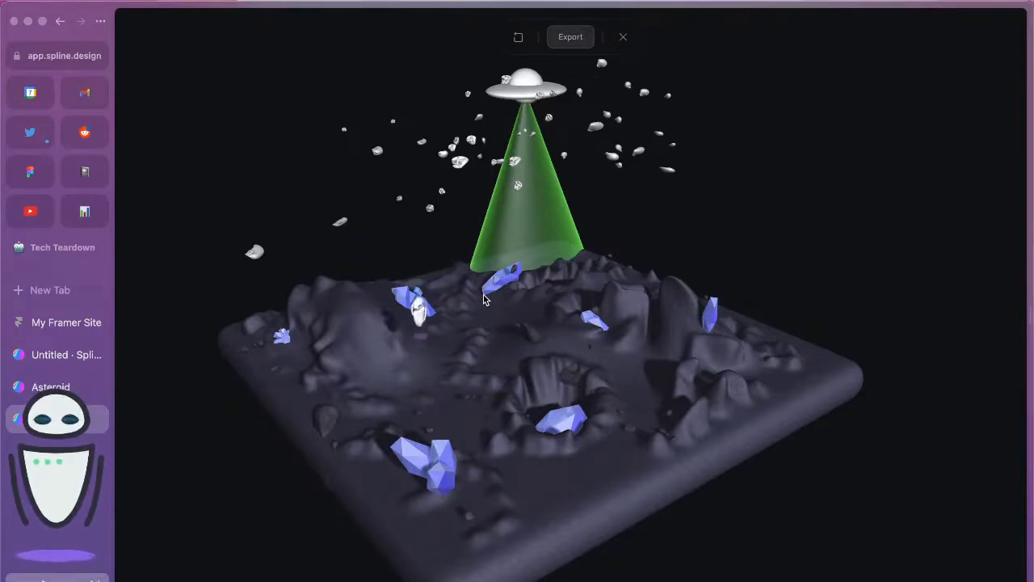